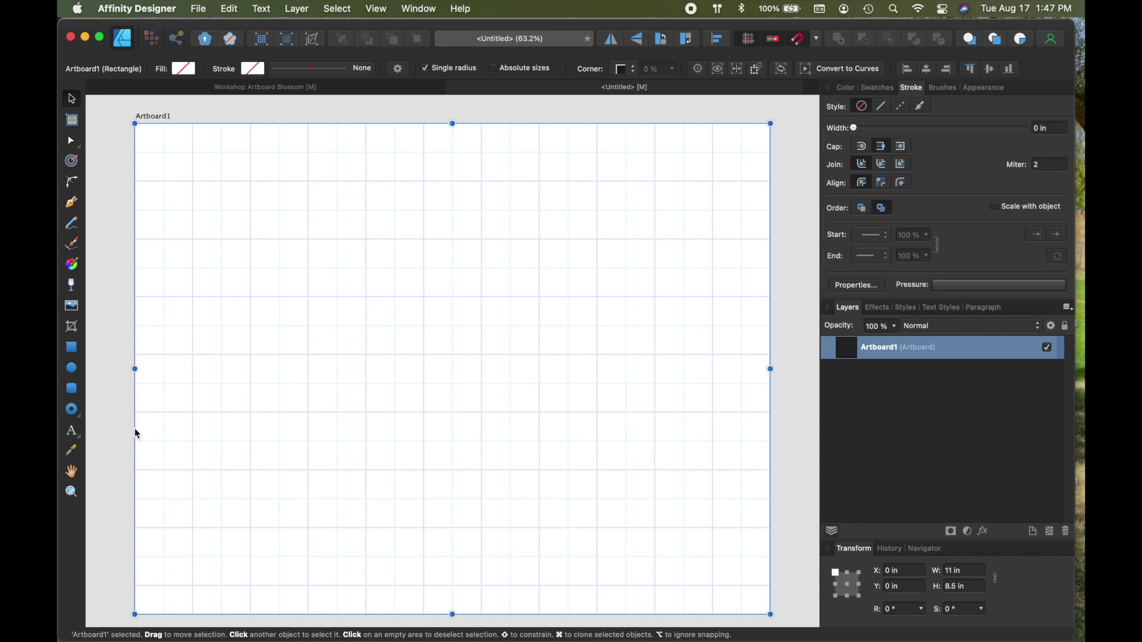
Draw a 1.75 in light grey circle with a 0.1 in black outline near the artboard centre.
left_click(73, 371)
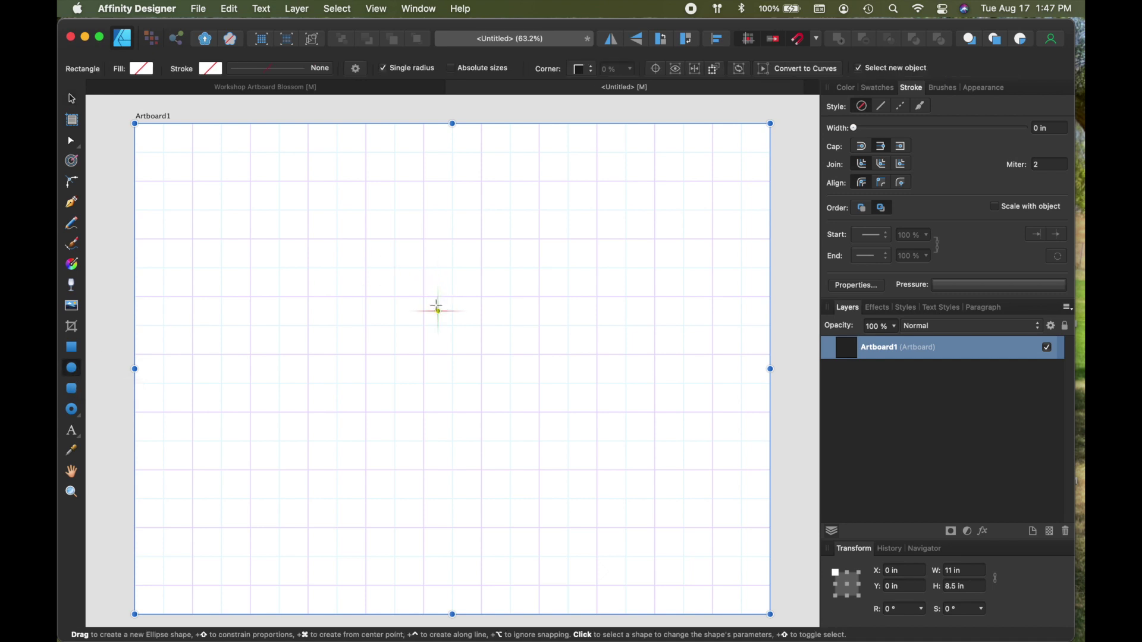
left_click_drag(423, 297, 521, 394)
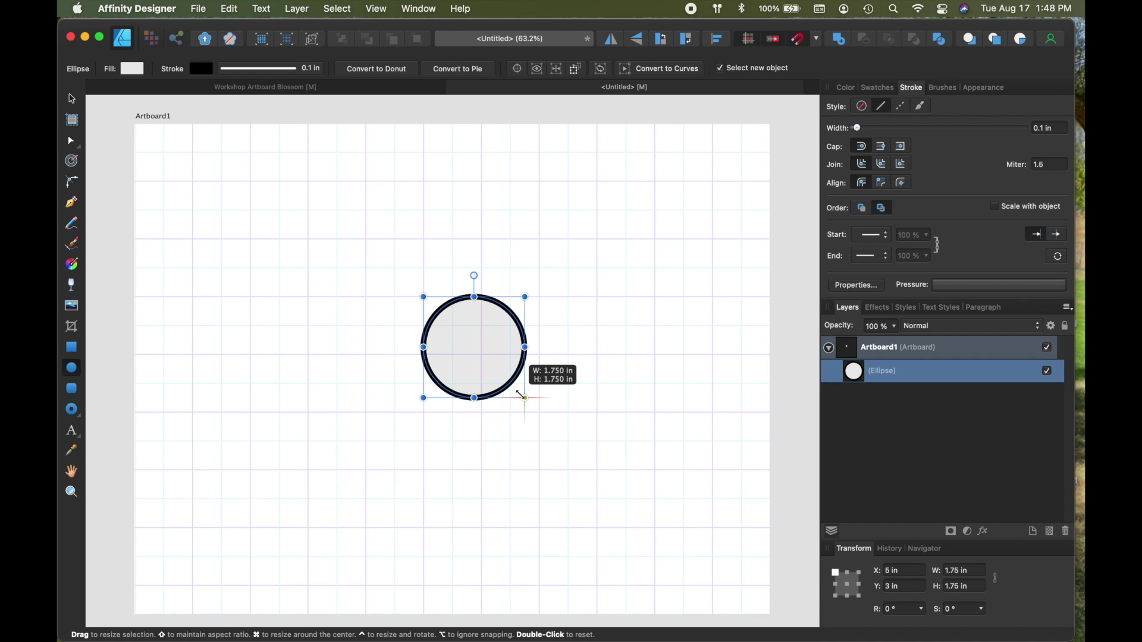
left_click_drag(521, 395, 521, 395)
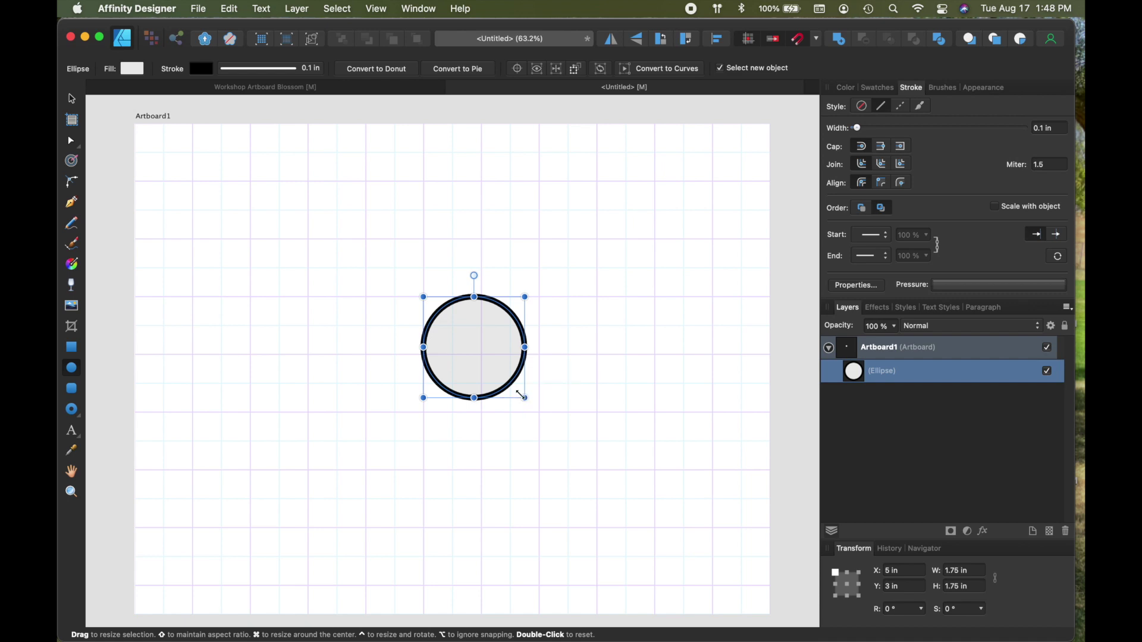
left_click(253, 70)
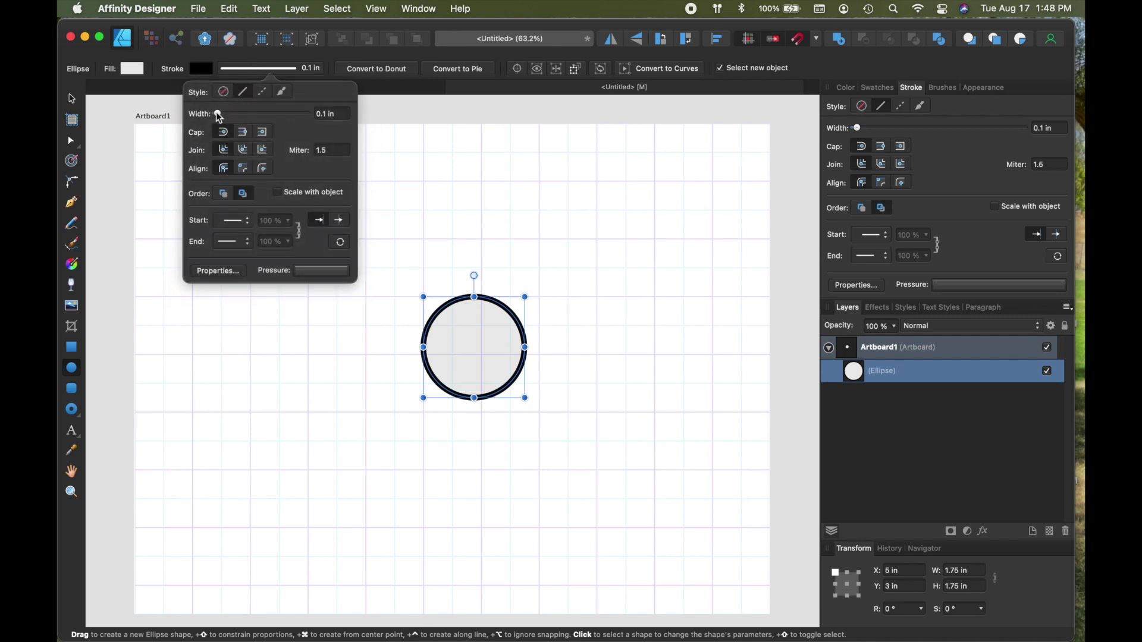
left_click_drag(217, 112, 217, 112)
Duplicate the circle, shrink the copy to 0.75 in and centre it inside the original ring.
left_click(396, 119)
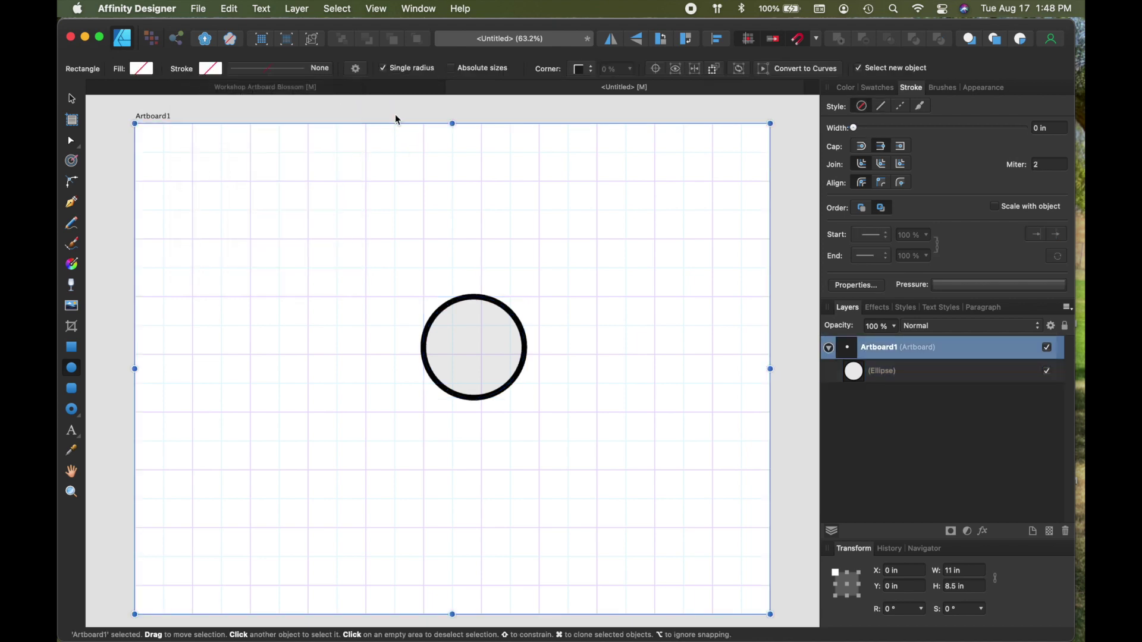
left_click(72, 99)
left_click(517, 323)
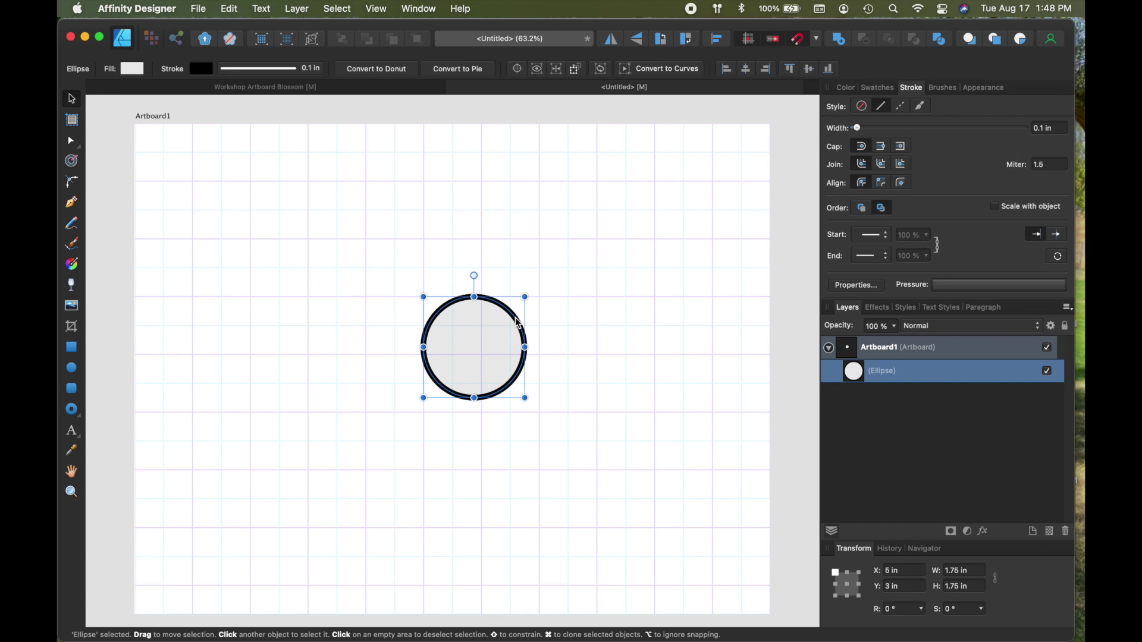
key("super+j")
left_click_drag(485, 342, 557, 283)
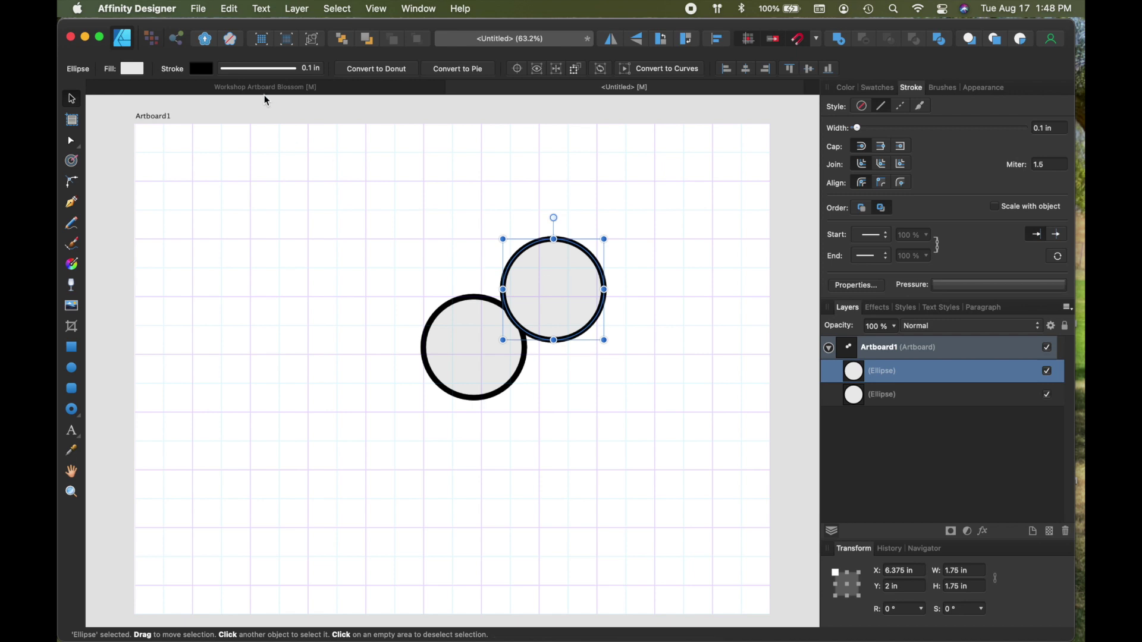
left_click(230, 11)
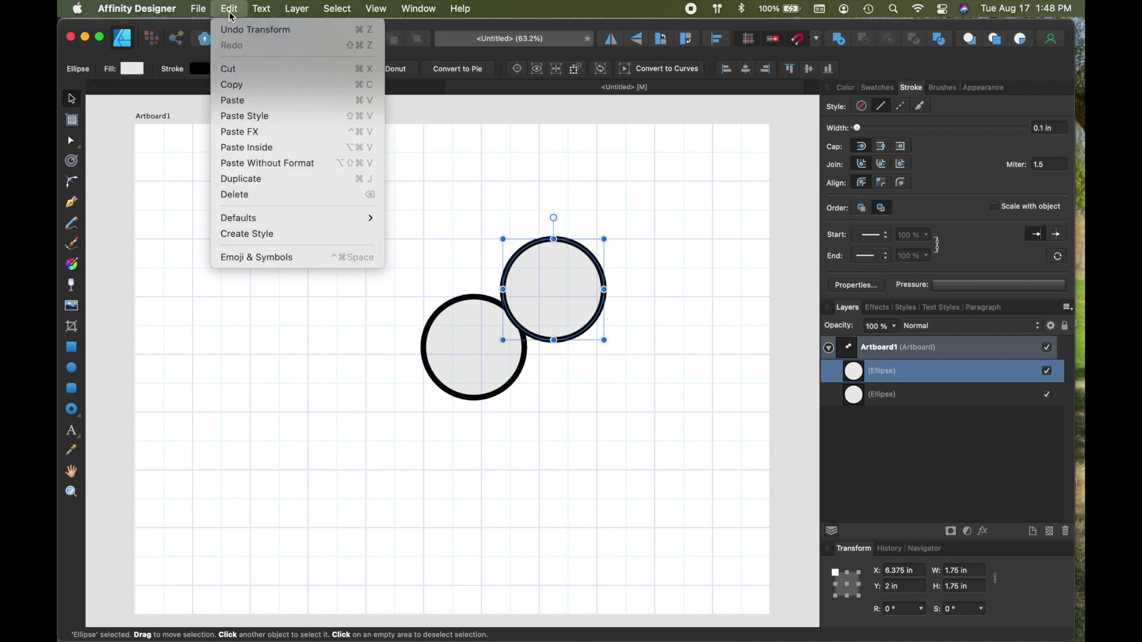
left_click(437, 155)
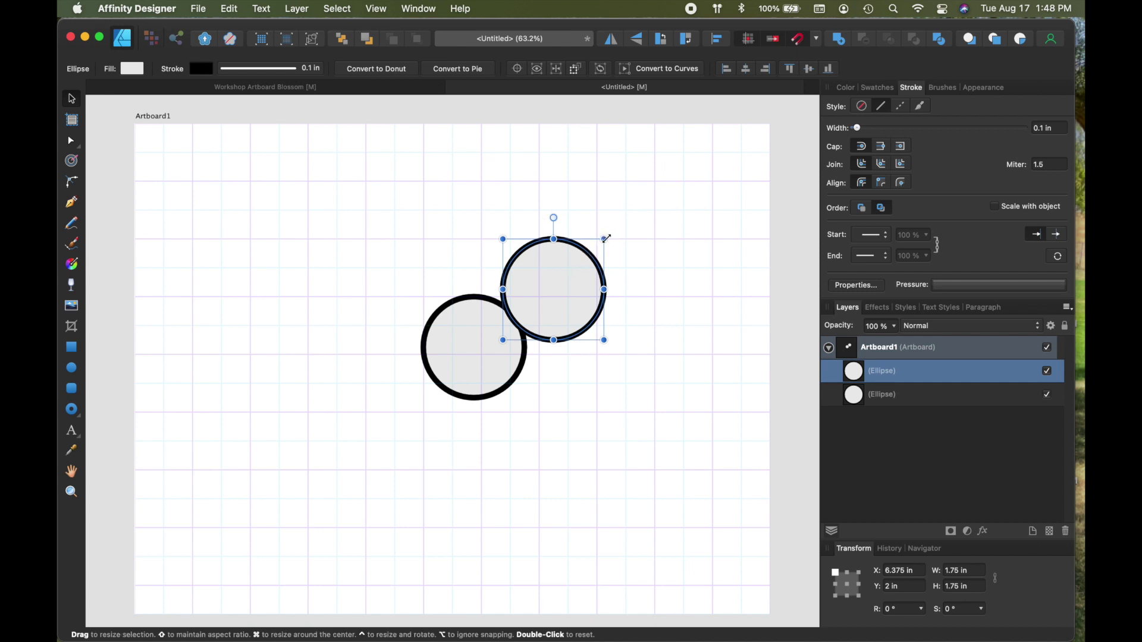
left_click_drag(605, 240, 482, 351)
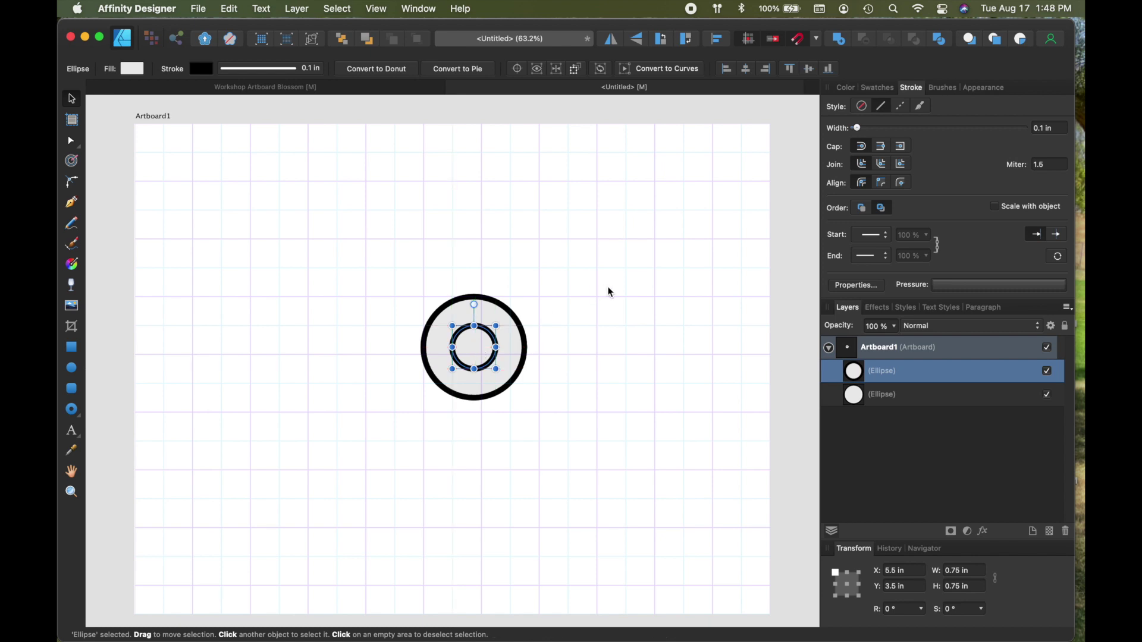
left_click(612, 291)
Group both circles and move the group to X 7.5 in, Y 1.875 in.
left_click_drag(386, 279, 604, 444)
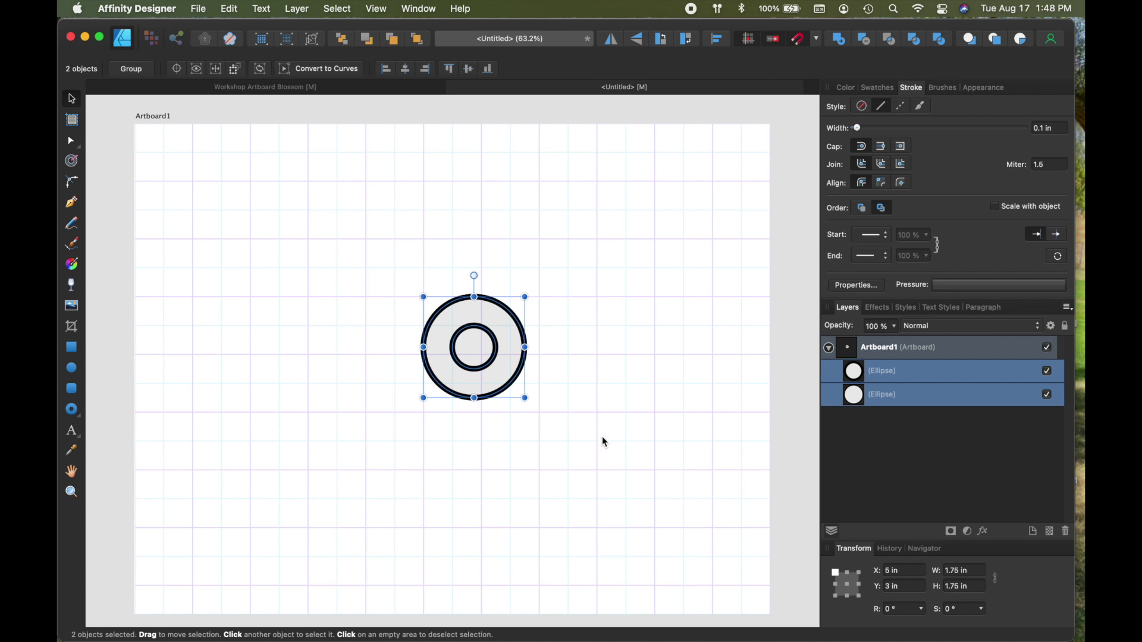
left_click(296, 9)
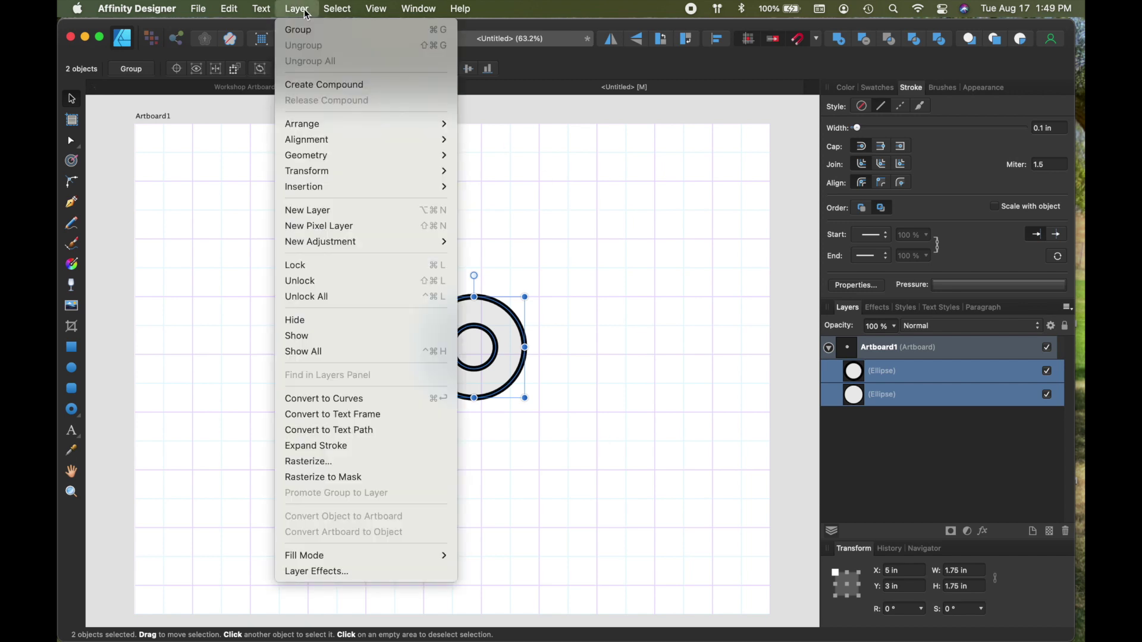
left_click(308, 29)
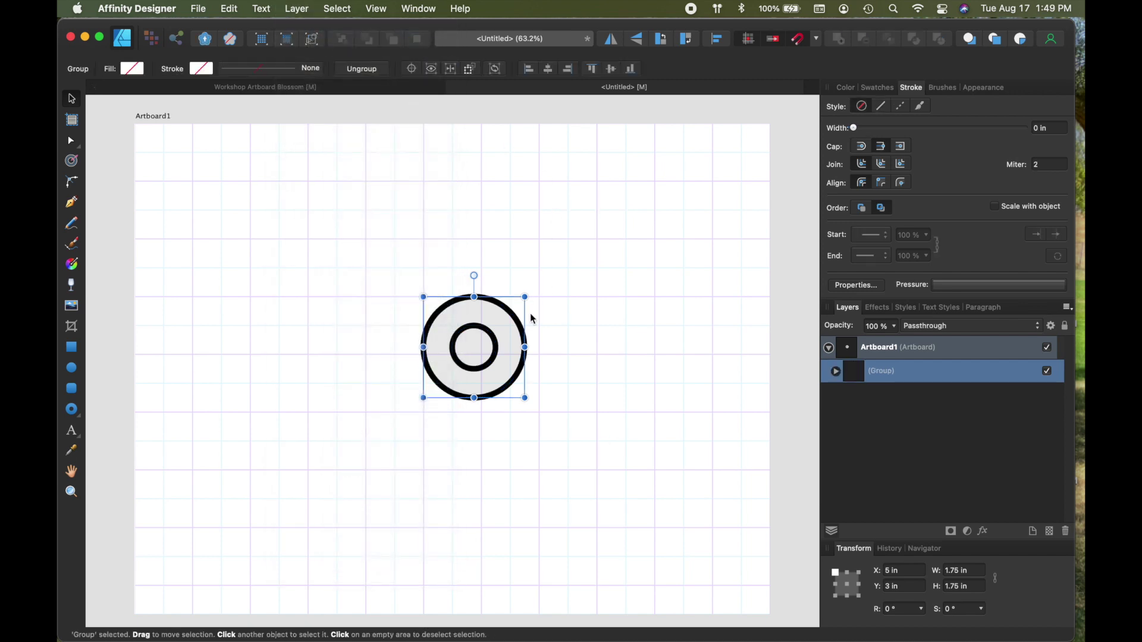
left_click_drag(514, 338, 654, 273)
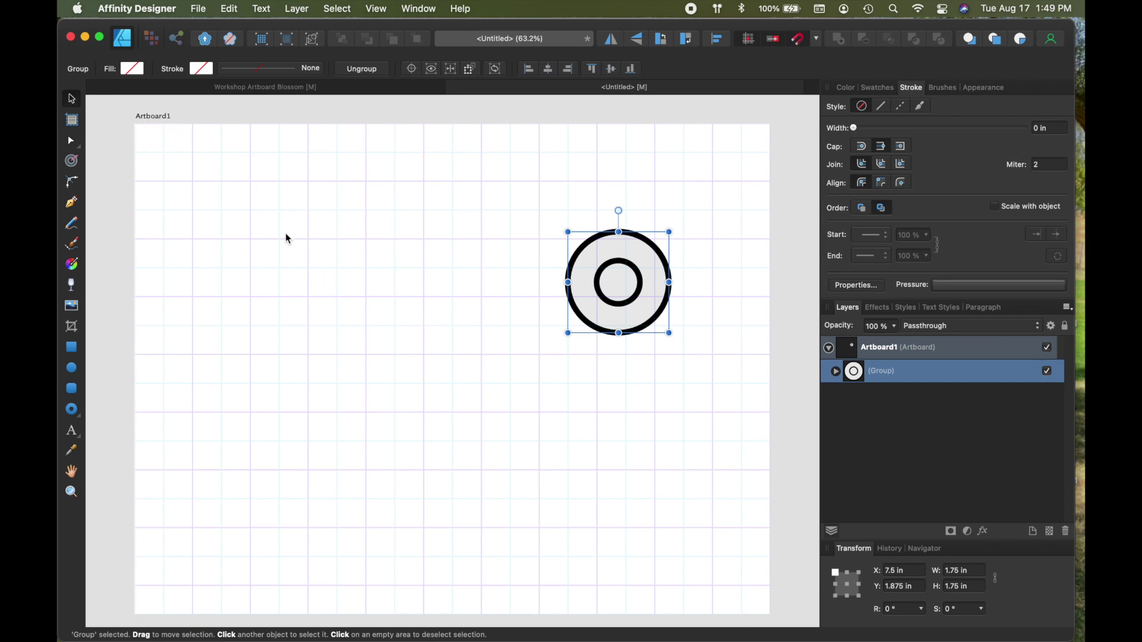
Draw a 4 by 1 in rectangle at X 3 in, Y 4 in with no outline.
left_click(71, 347)
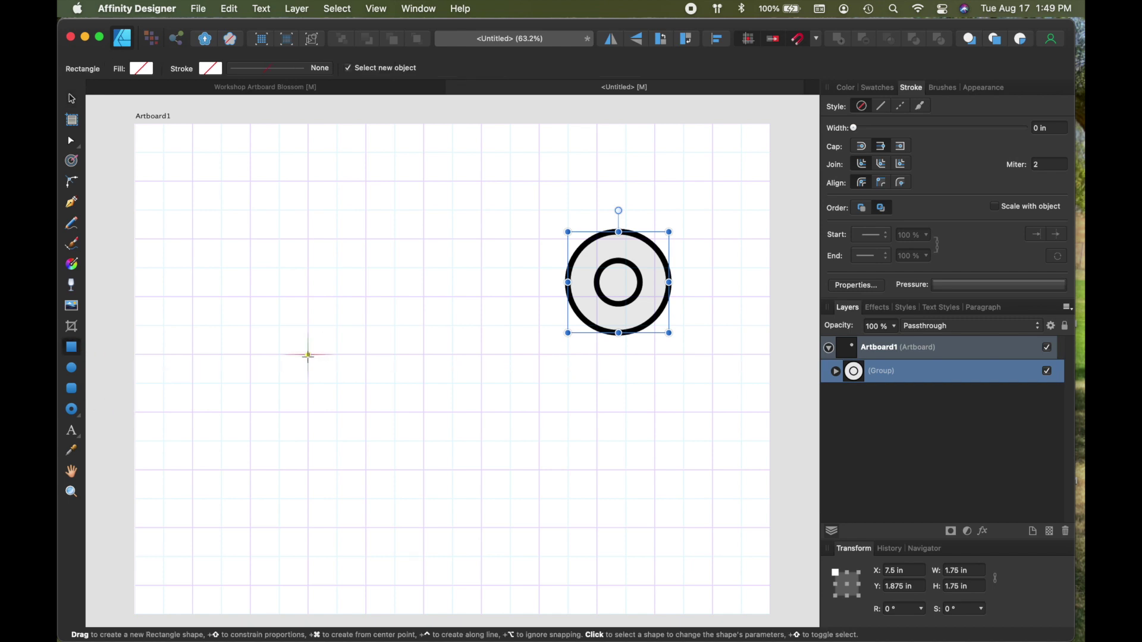
mouse_move(308, 355)
left_mouse_down()
mouse_move(438, 410)
mouse_move(525, 426)
mouse_move(539, 412)
left_mouse_up()
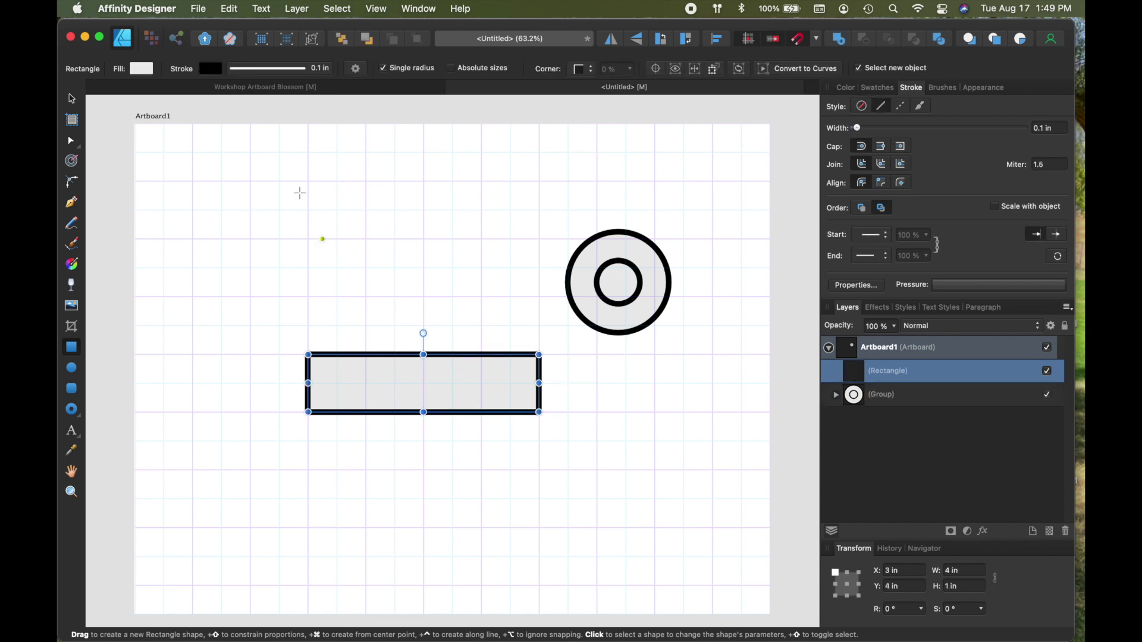
left_click(270, 70)
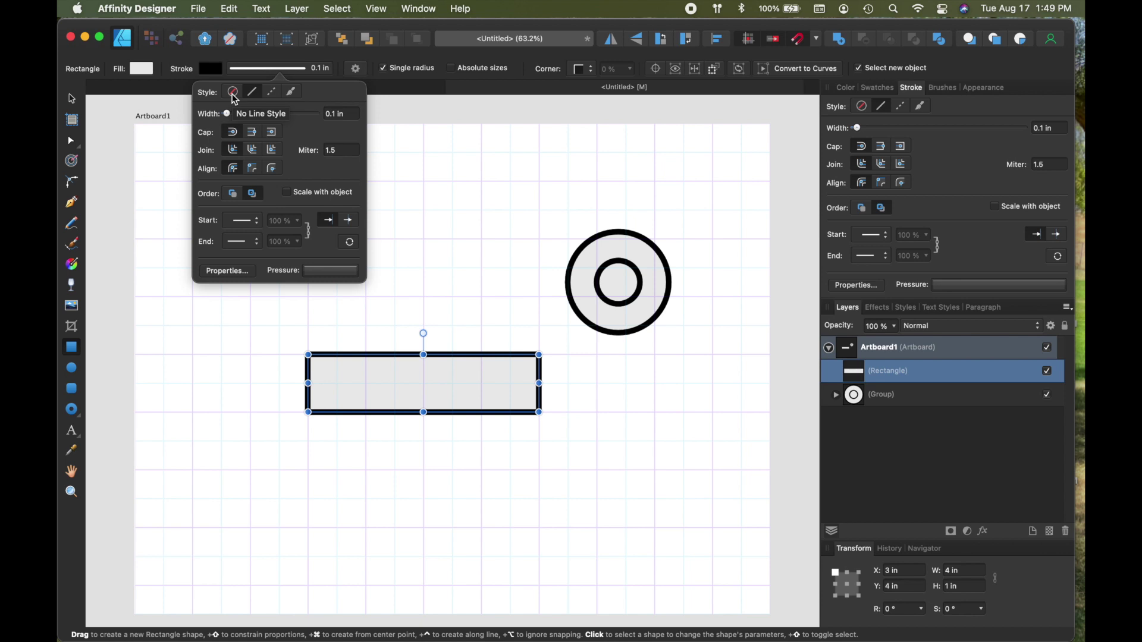
left_click(233, 93)
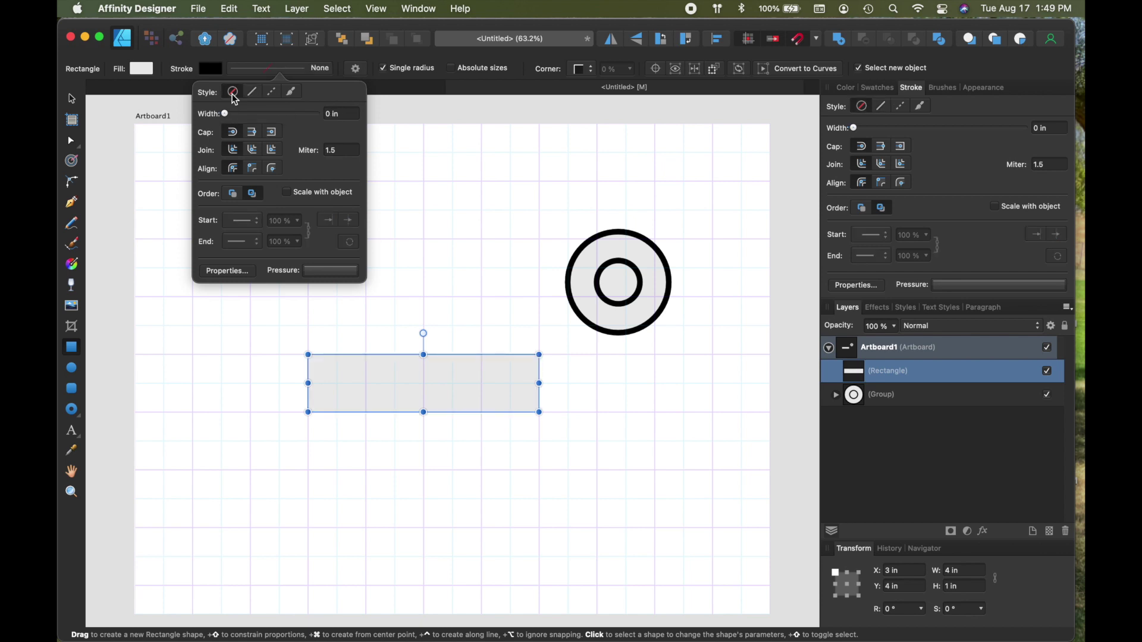
Fill the rectangle bright yellow and deselect it.
left_click(151, 68)
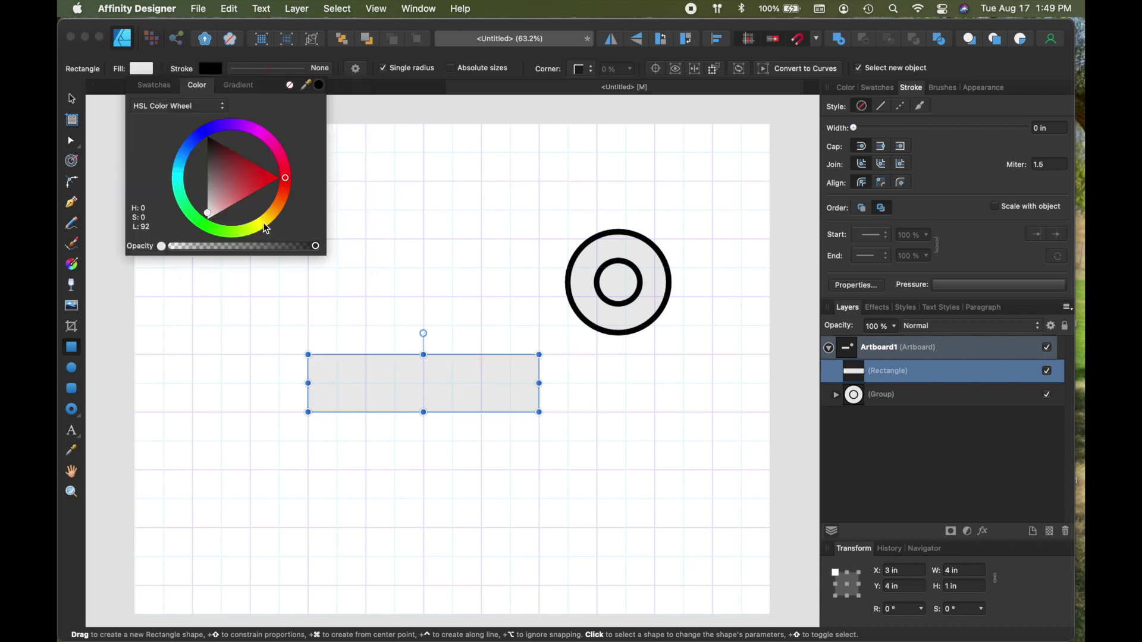
left_click(266, 229)
left_click(78, 105)
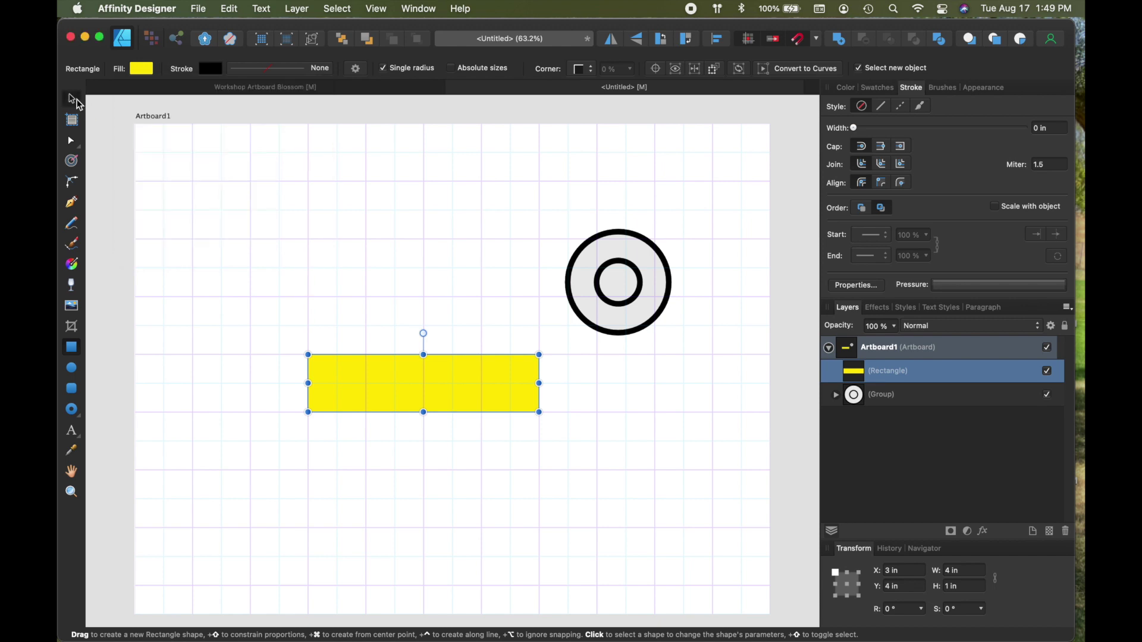
left_click(74, 99)
left_click(316, 206)
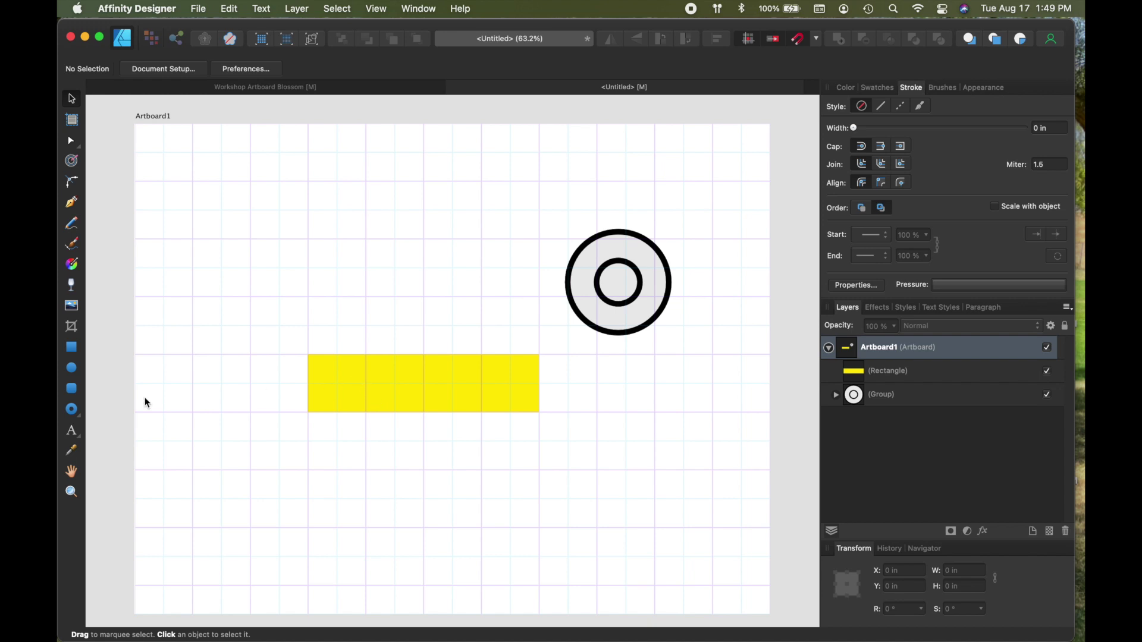
left_click(71, 367)
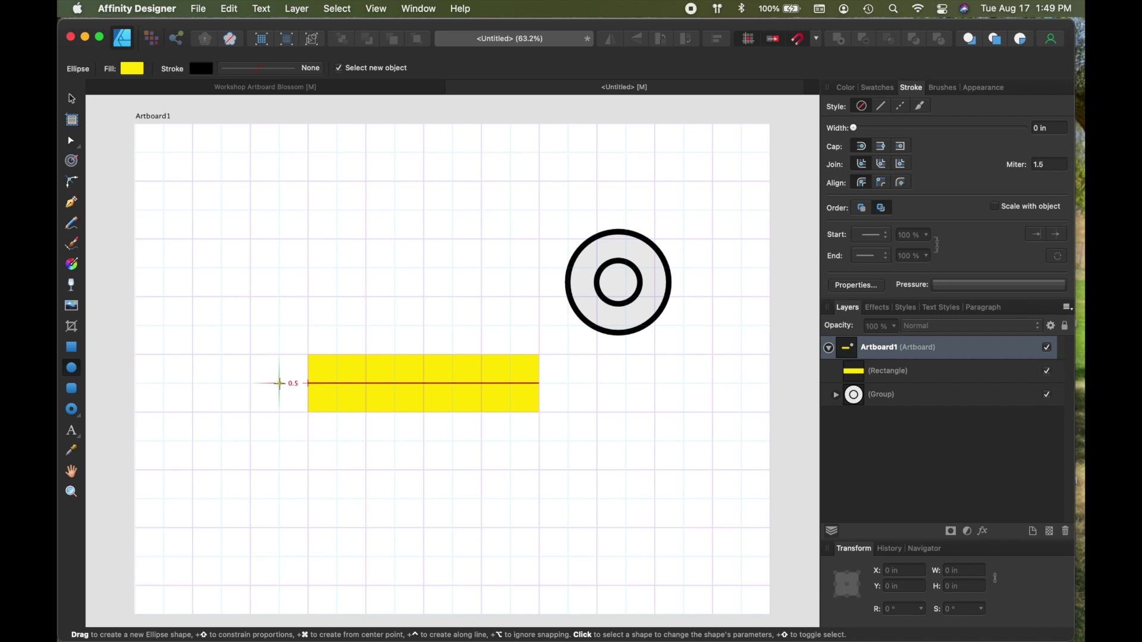
Draw a 1 in yellow circle at X 2.5 in, Y 4 in, capping the rectangle's left end.
left_click_drag(279, 382, 373, 416)
left_click(71, 98)
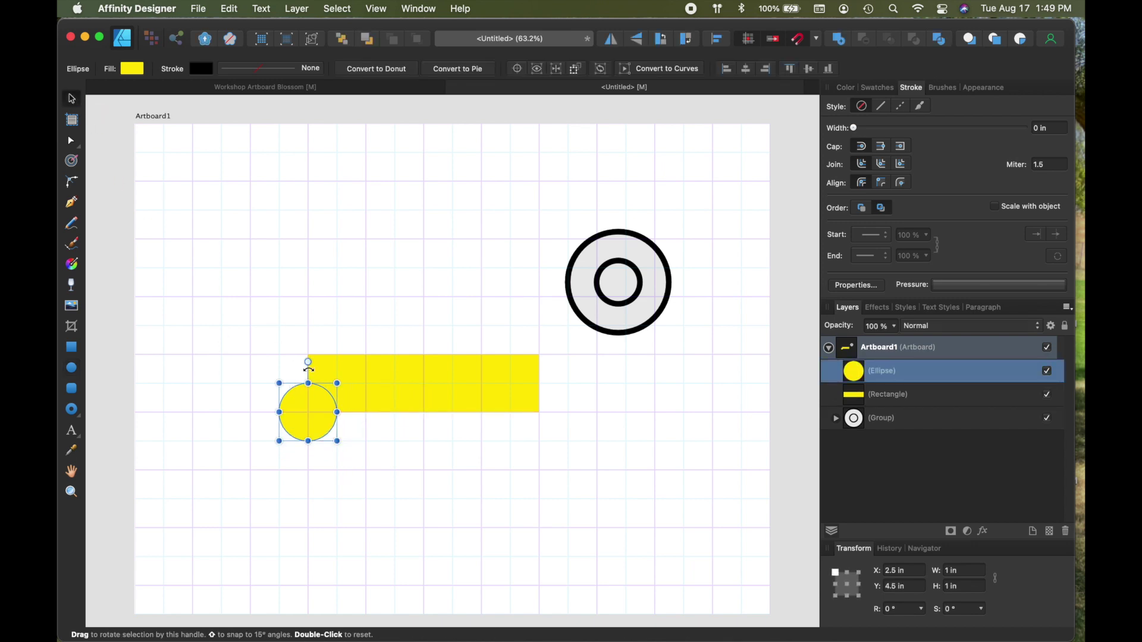
left_click_drag(308, 408, 311, 383)
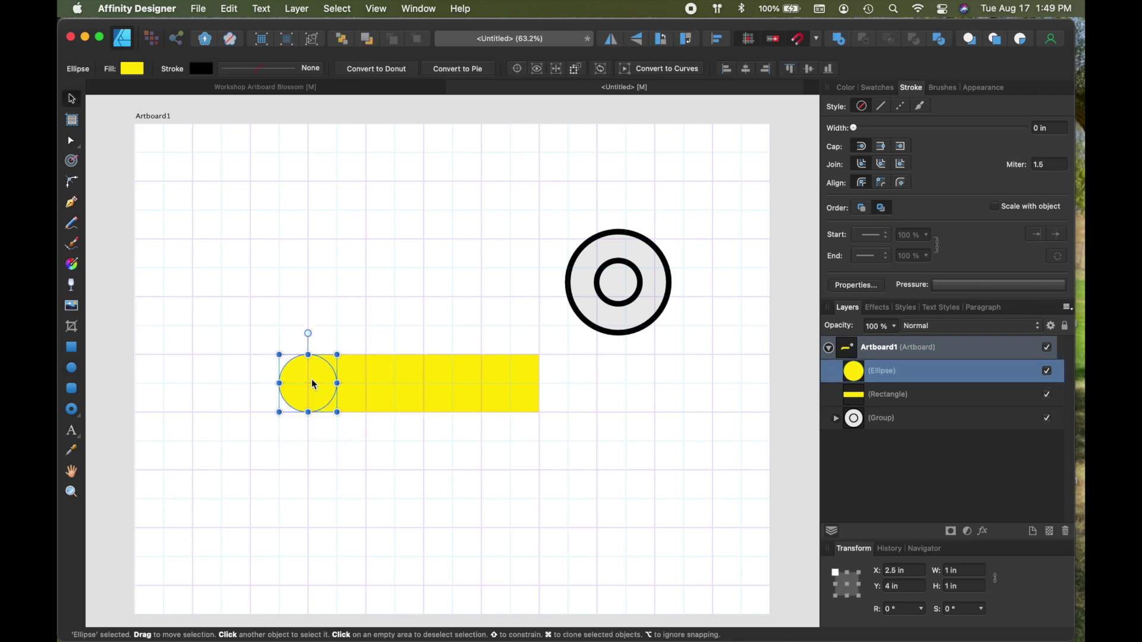
left_click(378, 274)
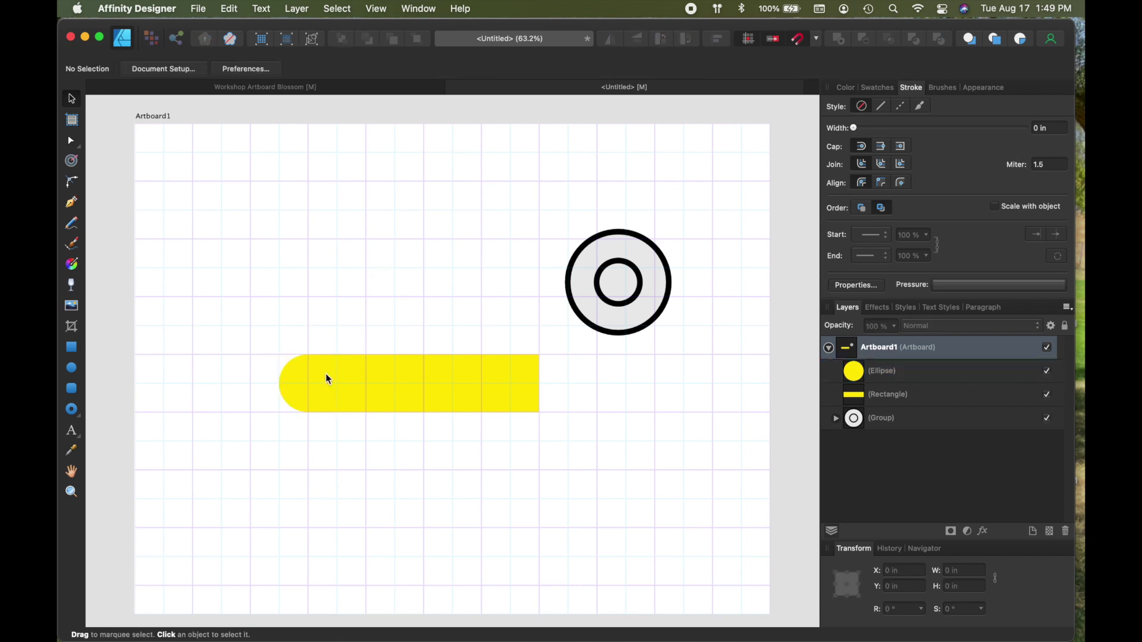
Select the yellow circle and rectangle together with a marquee.
left_click(301, 385)
left_click(411, 382)
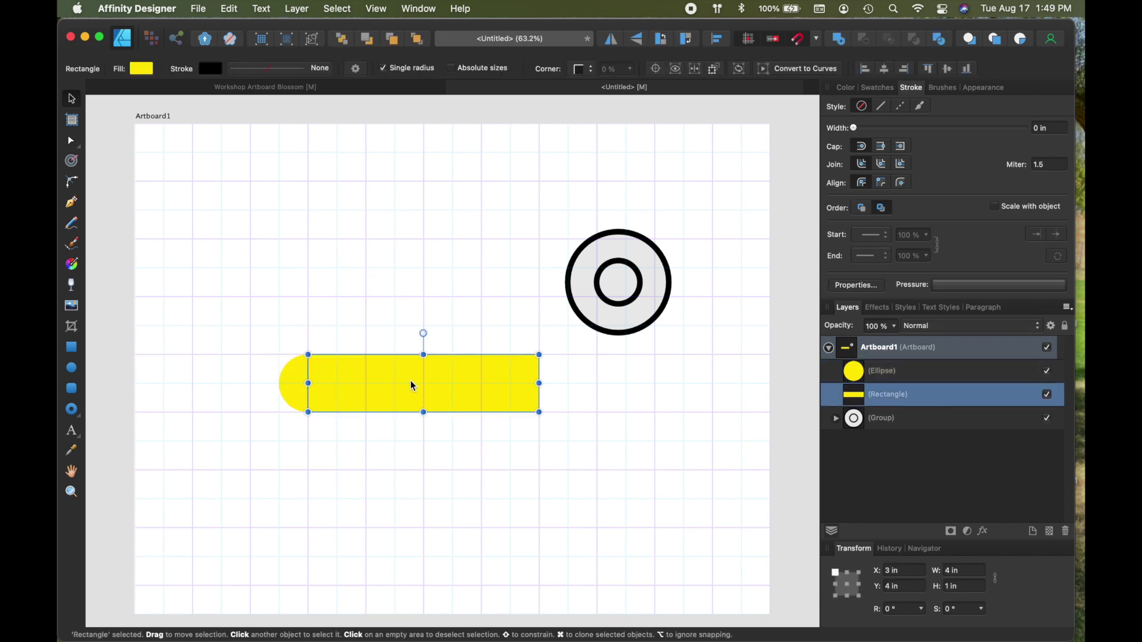
left_click(293, 380)
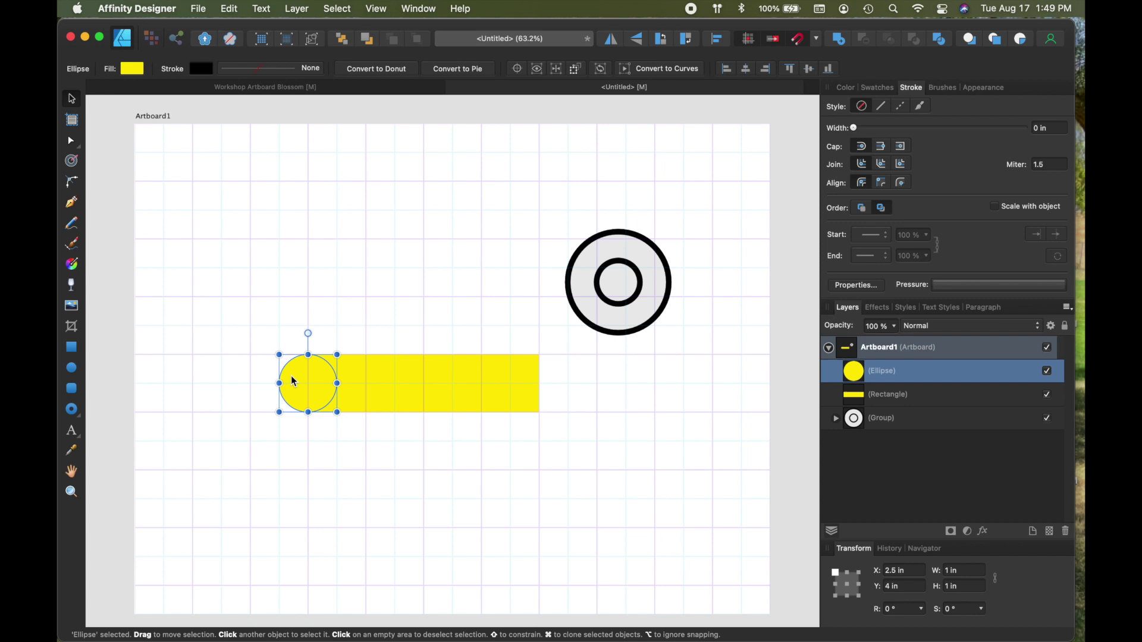
left_click(247, 334)
left_click_drag(247, 334, 563, 441)
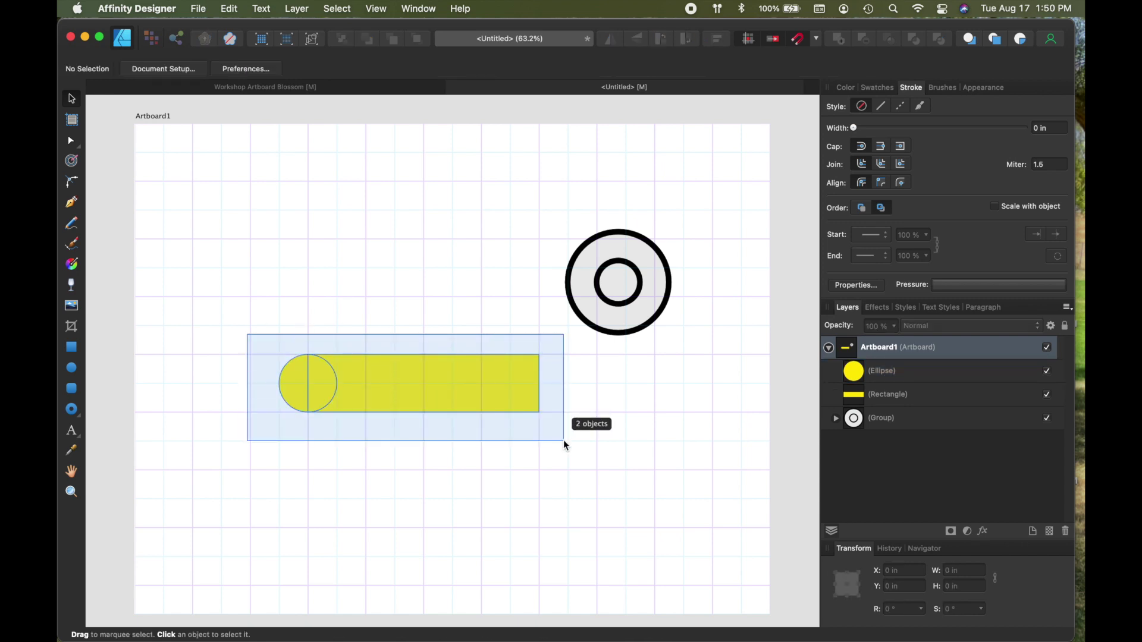
Add the circle and rectangle into one 4.5 by 1 in rounded curve and move it to X 1.75 in.
left_click_drag(563, 440, 562, 440)
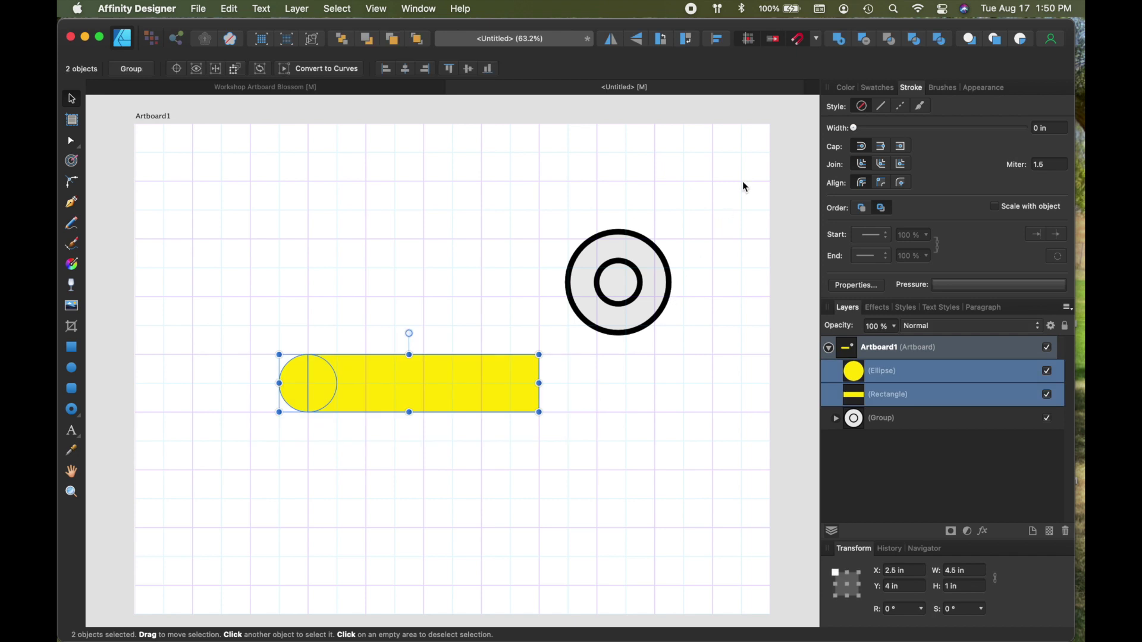
left_click(840, 41)
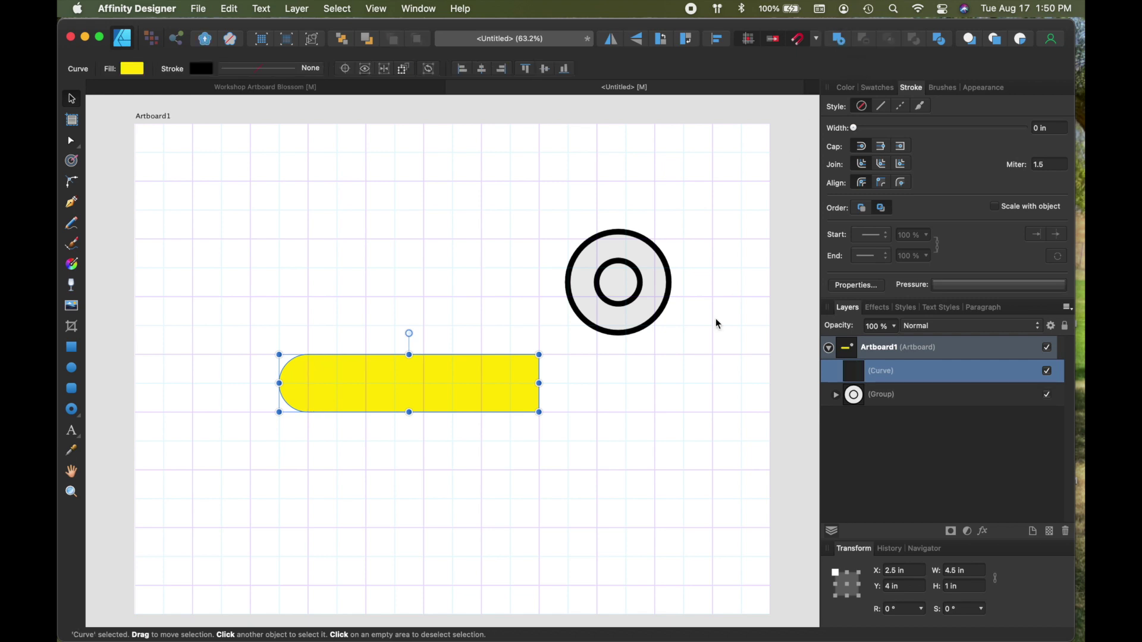
left_click_drag(445, 375, 401, 373)
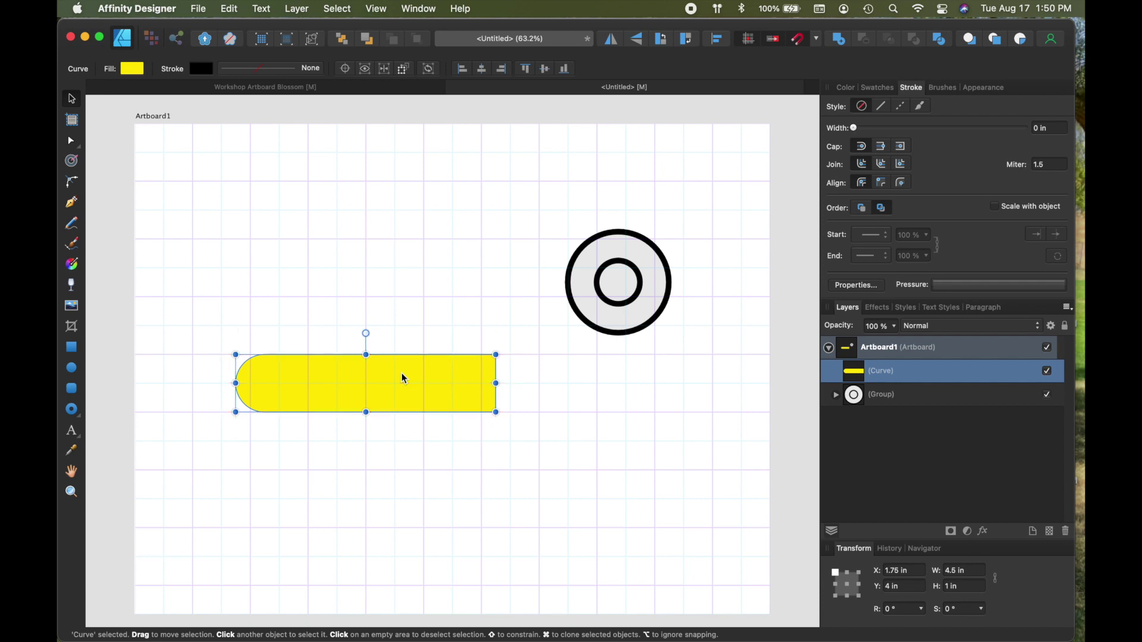
Draw a 2 in yellow circle to the right of the handle bar.
left_click(74, 370)
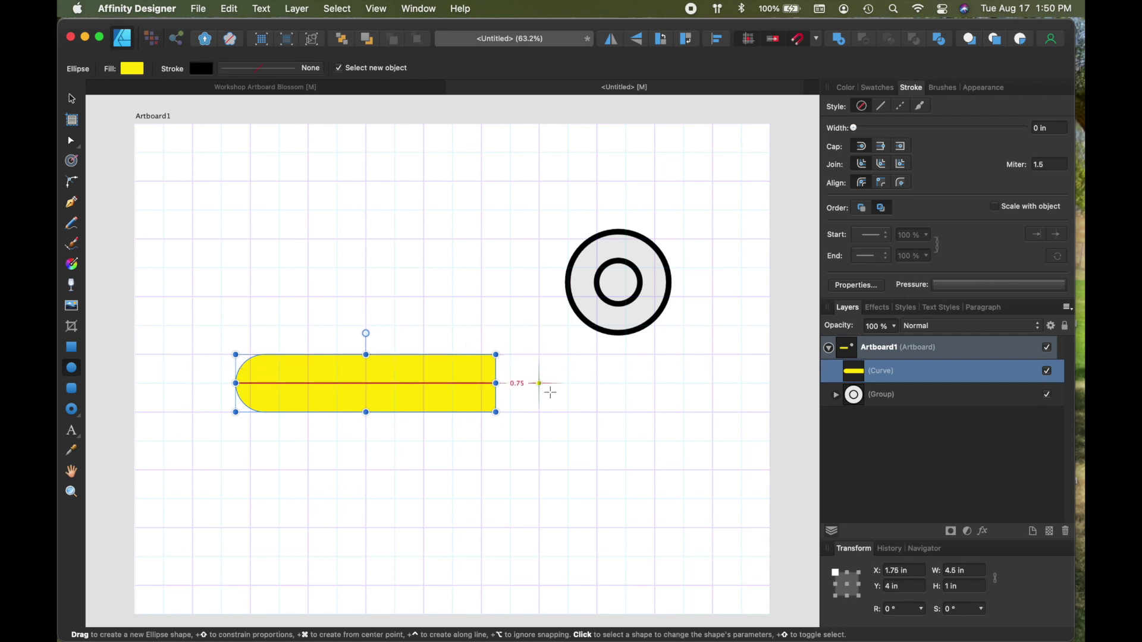
left_click_drag(539, 383, 645, 500)
left_click(71, 99)
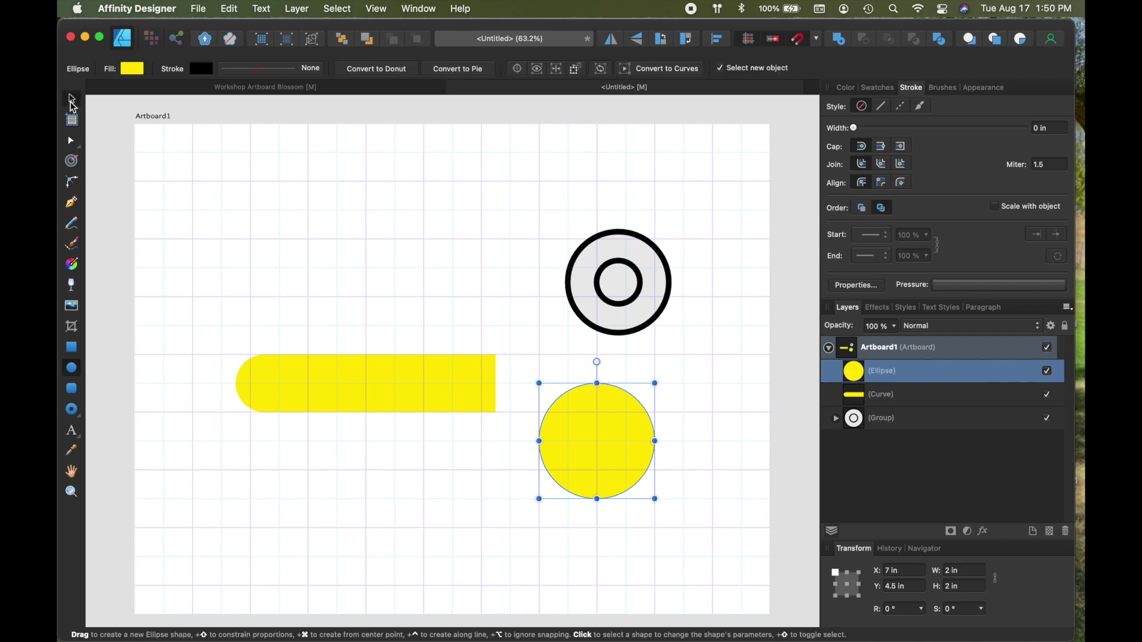
left_click_drag(598, 433, 547, 372)
Position the circle over the bar's right end at about X 6 in, Y 3.5 in.
left_click(430, 378)
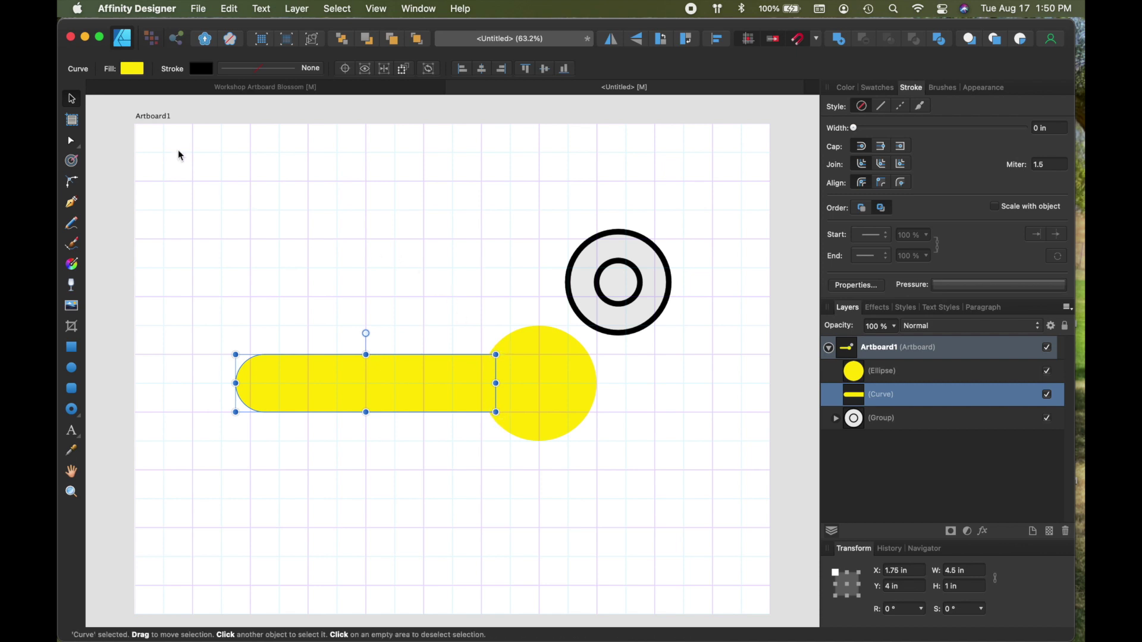
left_click(531, 366)
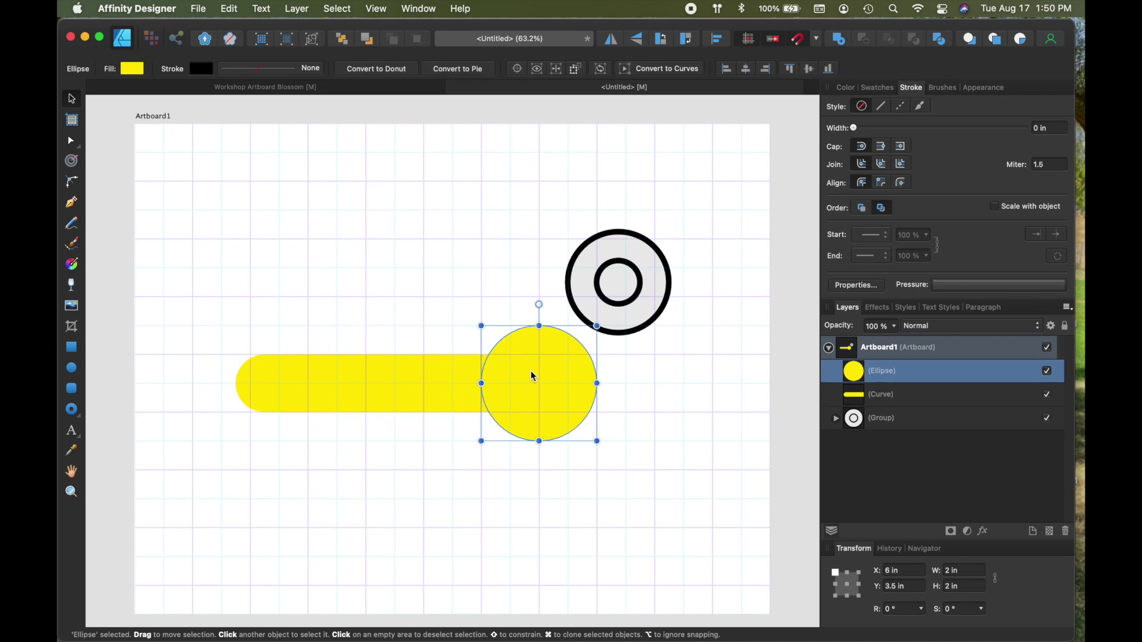
mouse_move(531, 372)
left_mouse_down()
mouse_move(563, 374)
mouse_move(535, 371)
left_mouse_up()
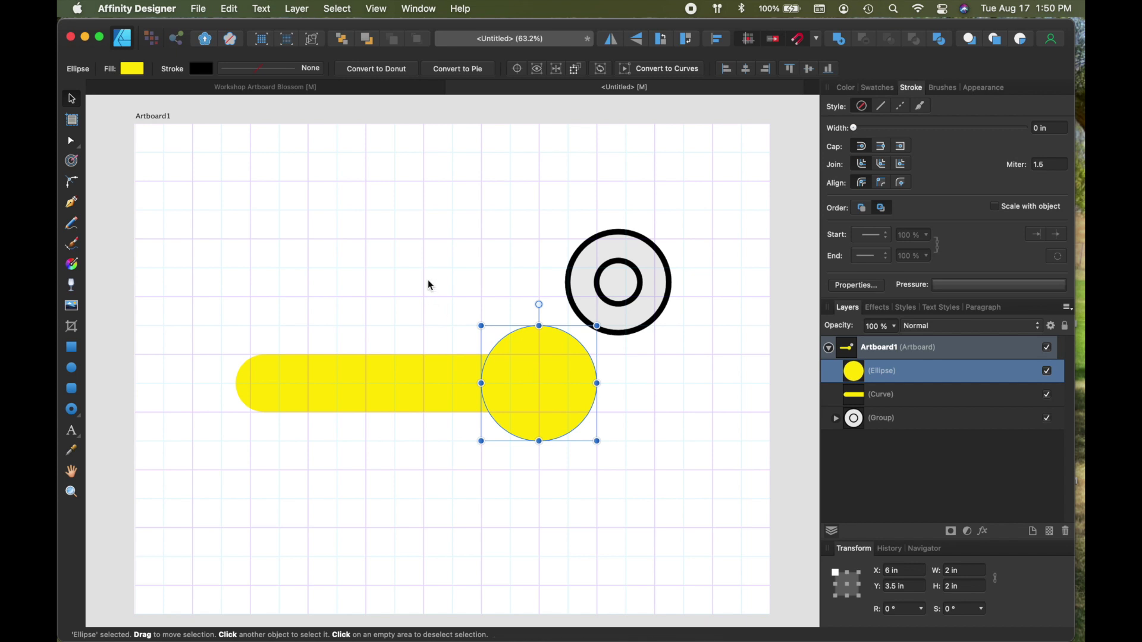
key("Right")
key("Right")
key("Right")
key("Right")
key("Right")
key("Right")
key("Right")
key("Right")
key("Right")
key("Right")
key("Right")
key("Right")
key("Right")
key("Right")
key("Right")
key("Right")
key("Right")
key("Right")
key("Right")
key("Right")
key("Right")
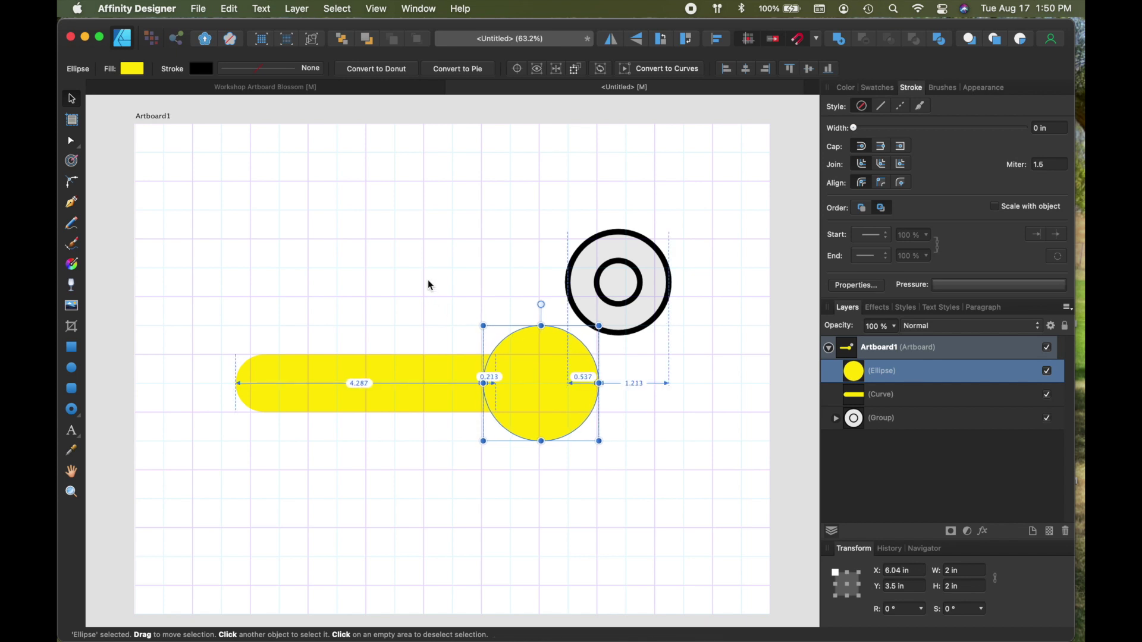
key("Right")
key("Right")
key("Right")
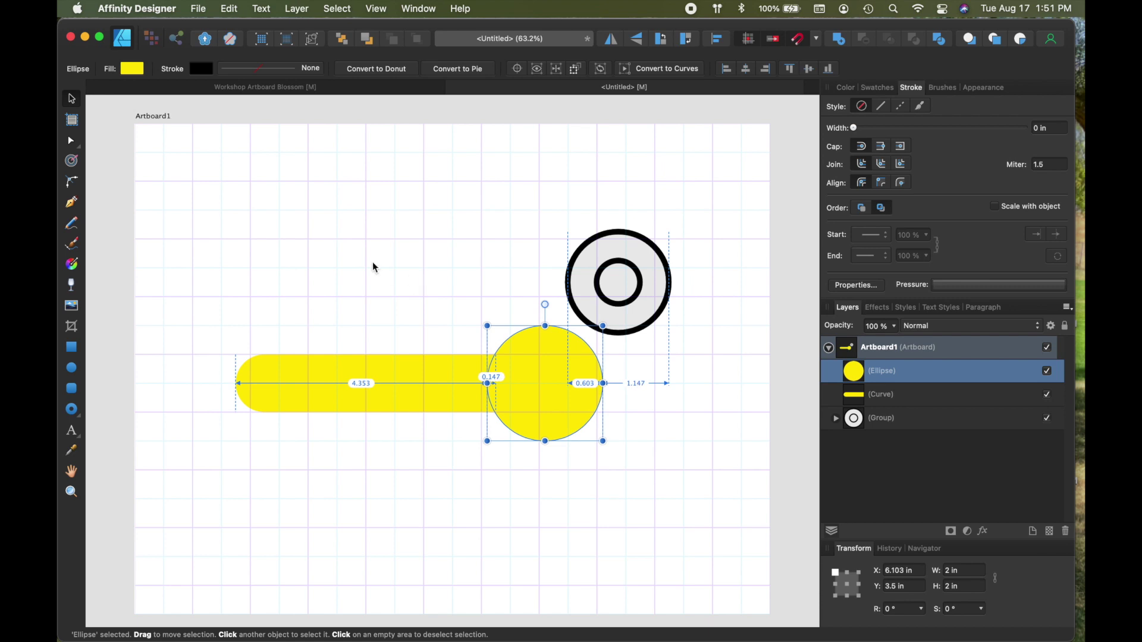
Move the grey ring group to the artboard's top right.
left_click(375, 262)
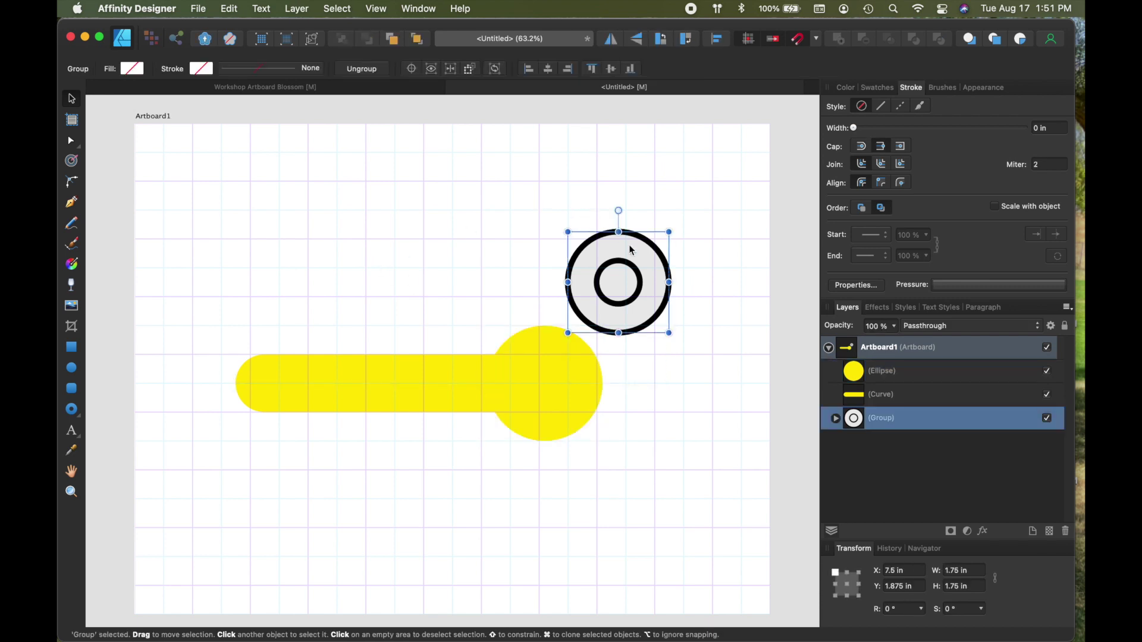
left_click_drag(631, 250, 666, 164)
left_click(488, 218)
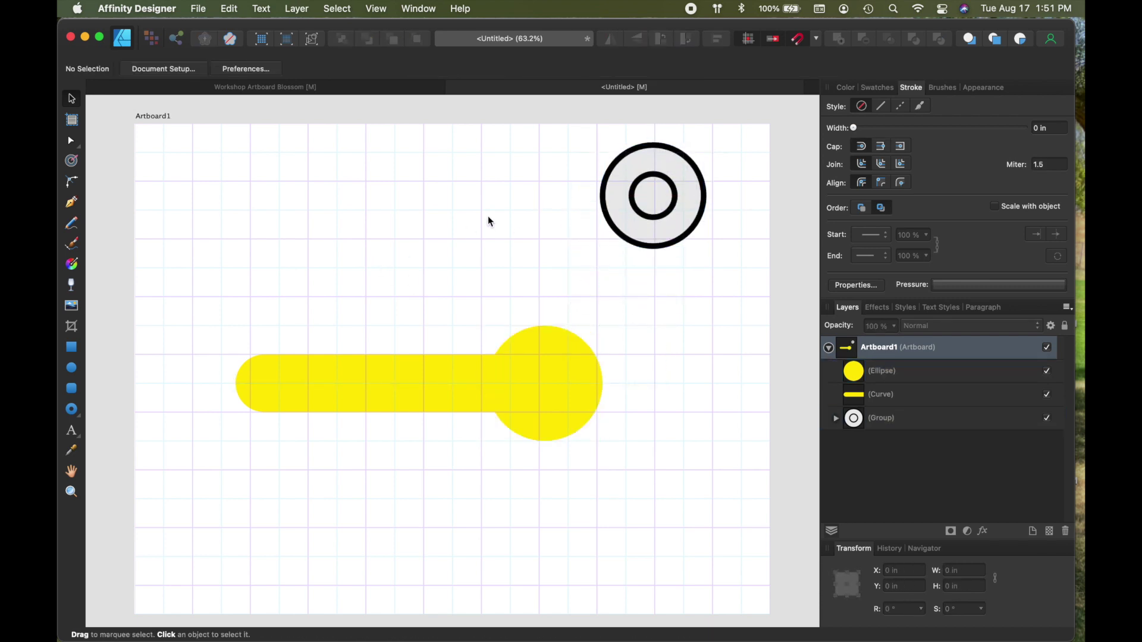
Merge the yellow circle and bar into one 6.353 by 2 in handle curve.
left_click_drag(192, 286, 661, 486)
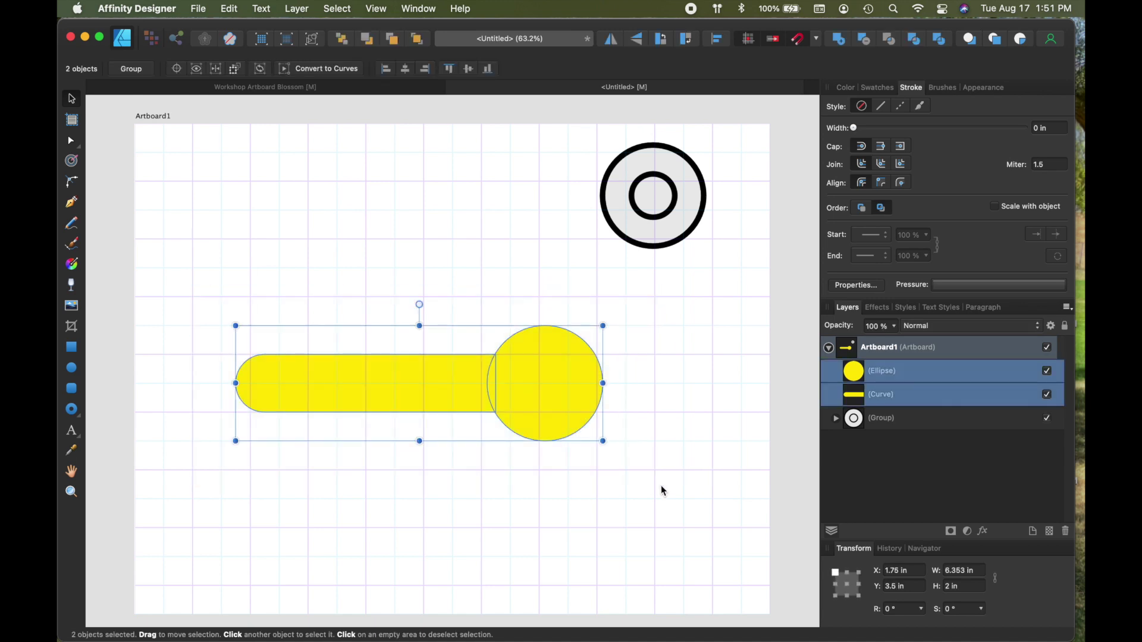
left_click(841, 42)
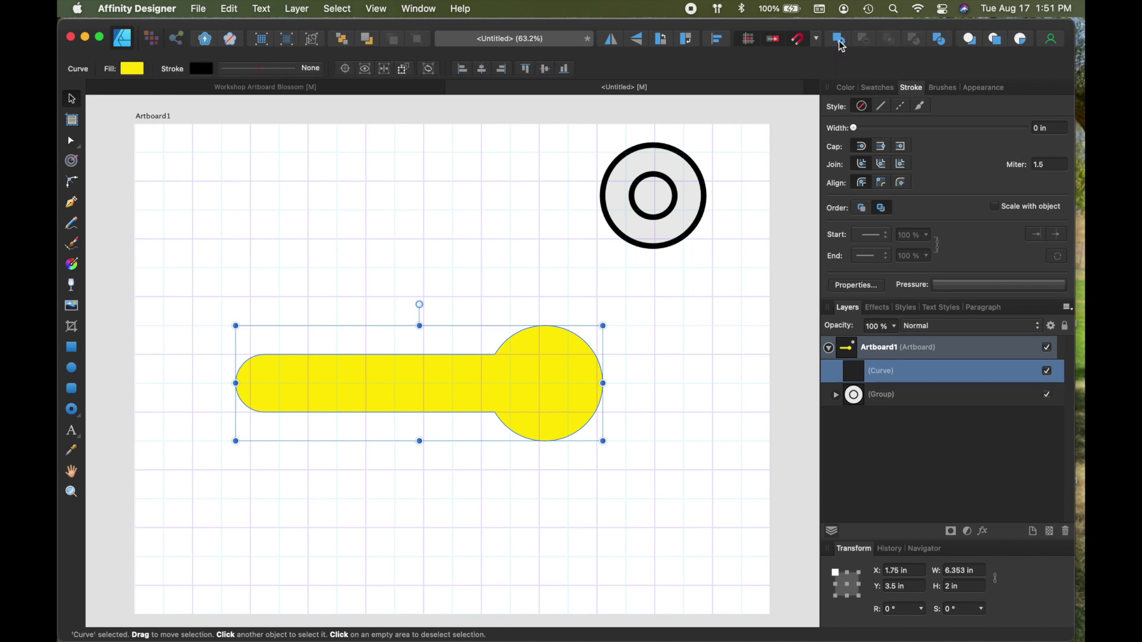
left_click(742, 332)
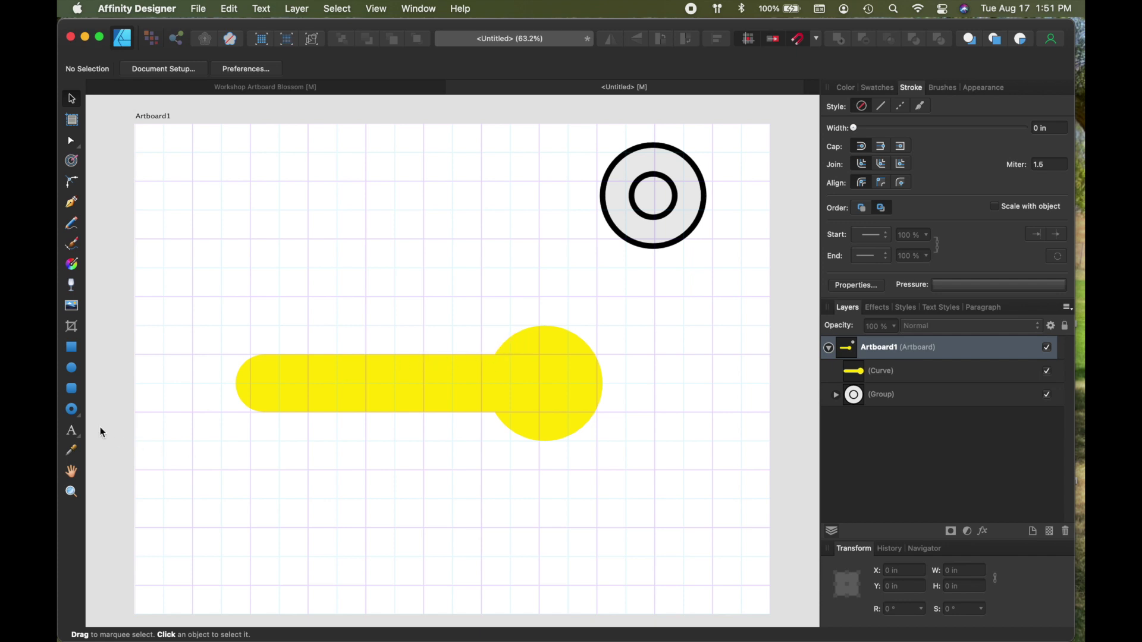
Draw a small yellow crescent above the bar with the Crescent Tool.
left_click(81, 415)
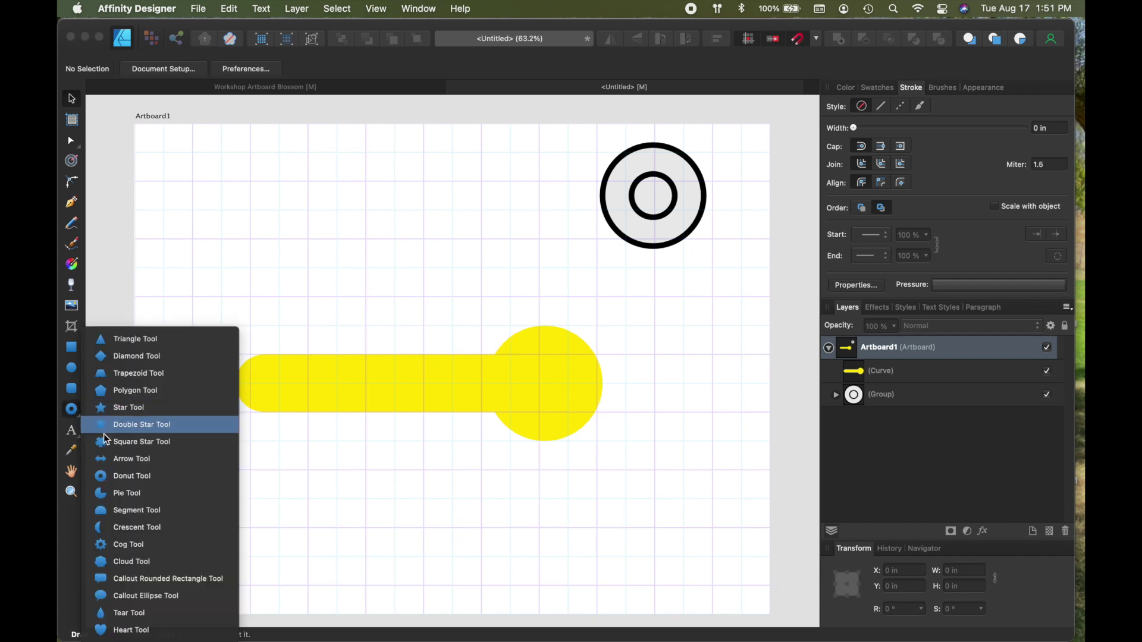
left_click(136, 528)
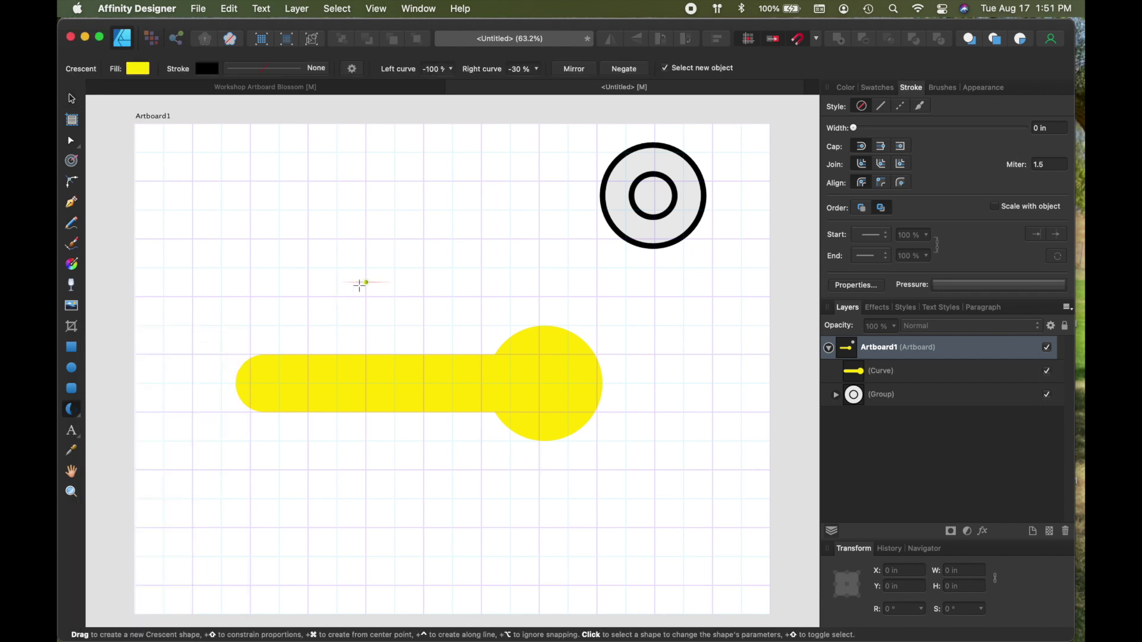
left_click_drag(366, 282, 424, 353)
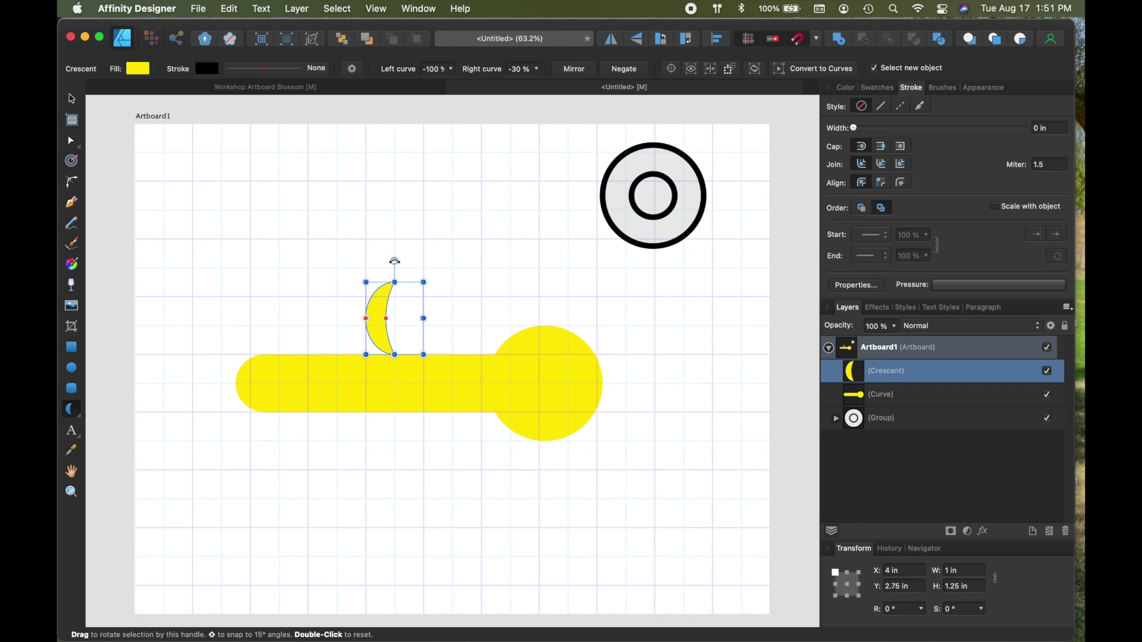
left_click_drag(394, 261, 341, 340)
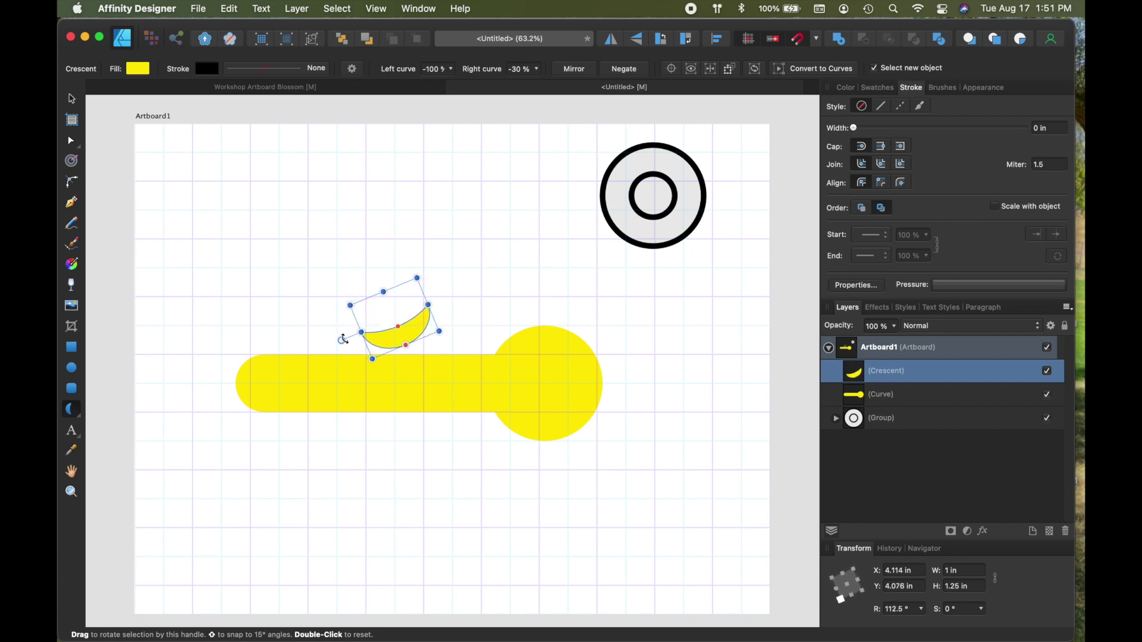
Move the 1 by 1.25 in crescent onto the bar-circle junction, rotated to 105.3°.
left_click(71, 98)
left_click_drag(393, 310, 478, 338)
left_click_drag(427, 370, 486, 362)
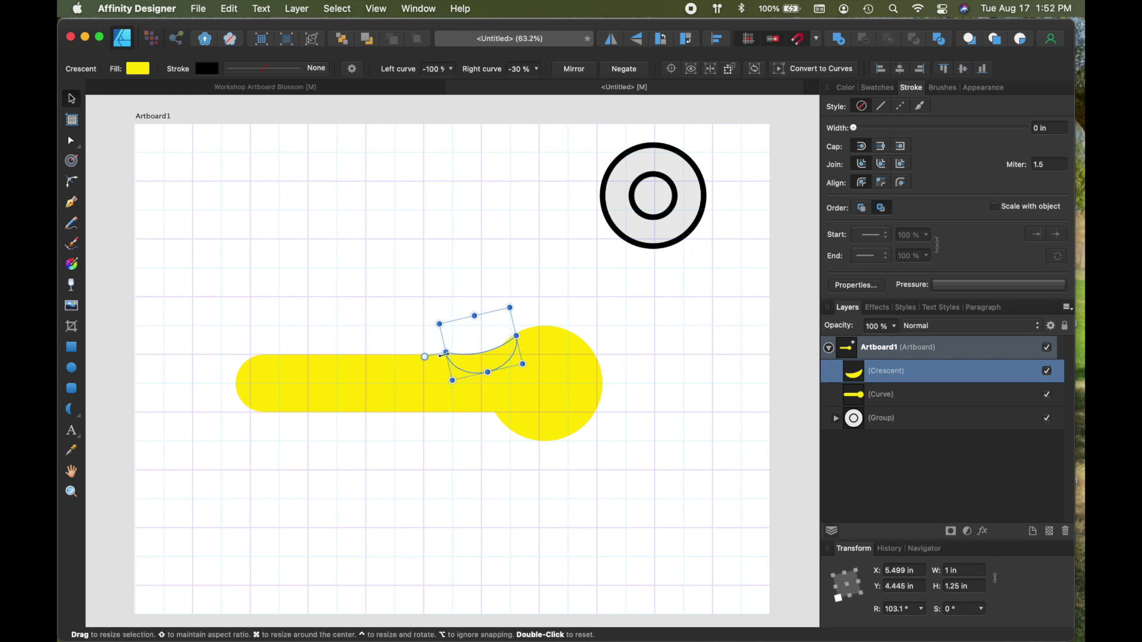
left_click_drag(424, 359, 482, 347)
left_click(589, 302)
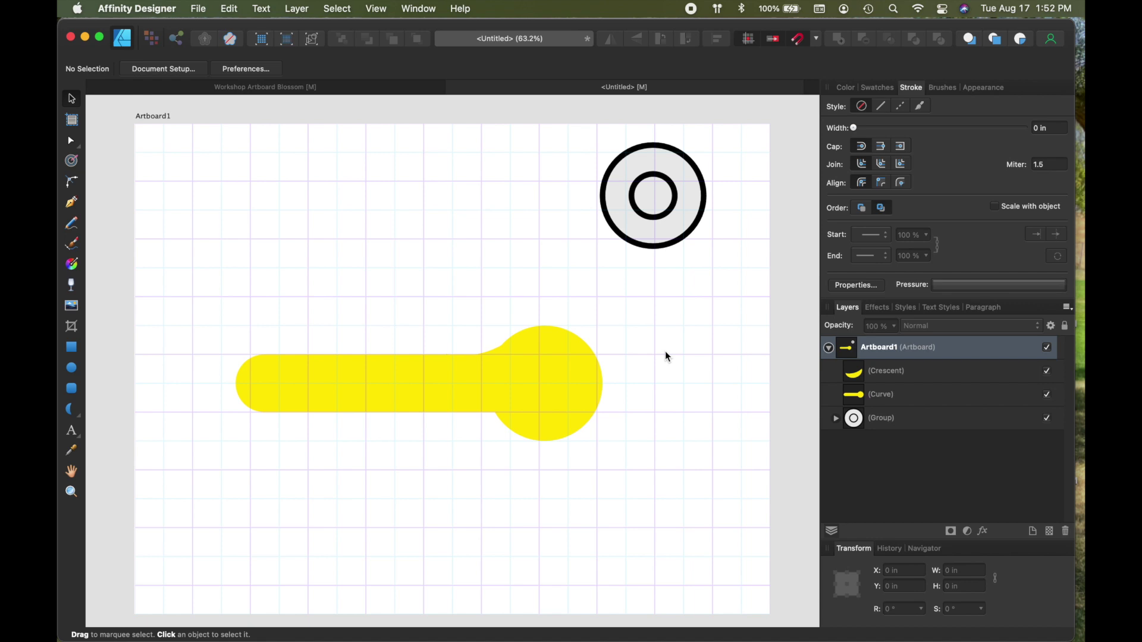
left_click(502, 354)
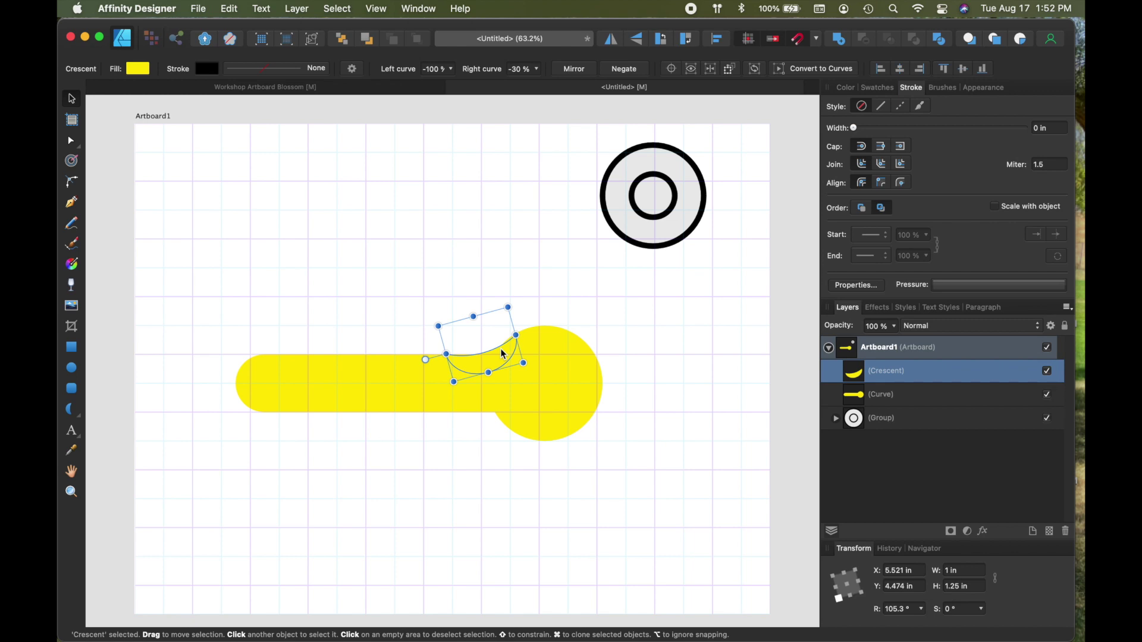
Copy and paste the crescent, moving the duplicate below the yellow bar.
left_click(232, 9)
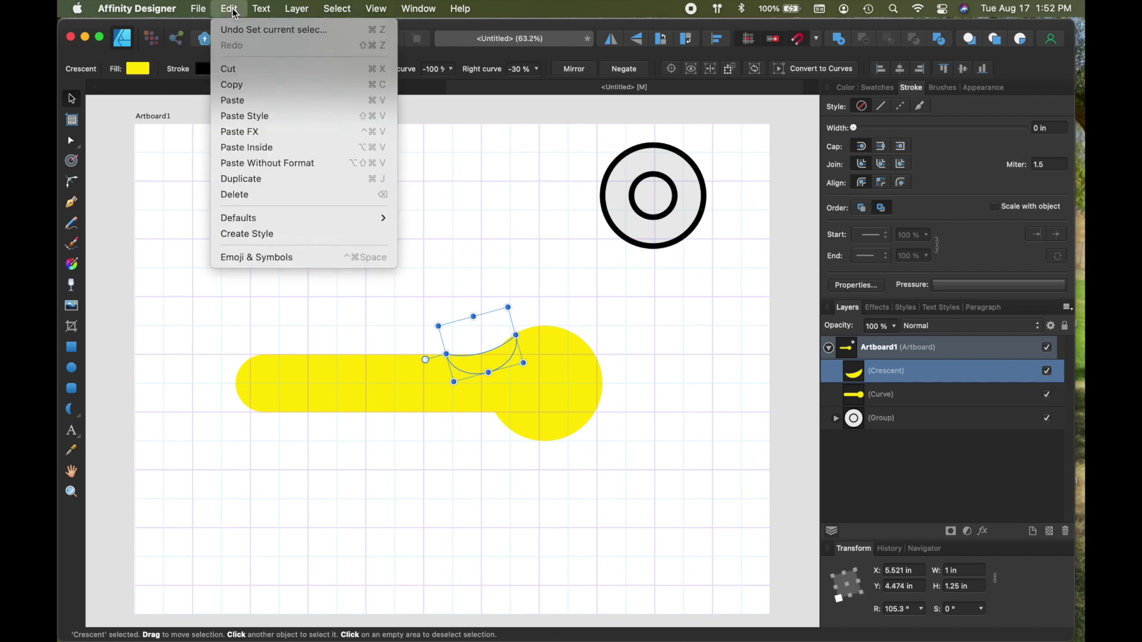
left_click(239, 86)
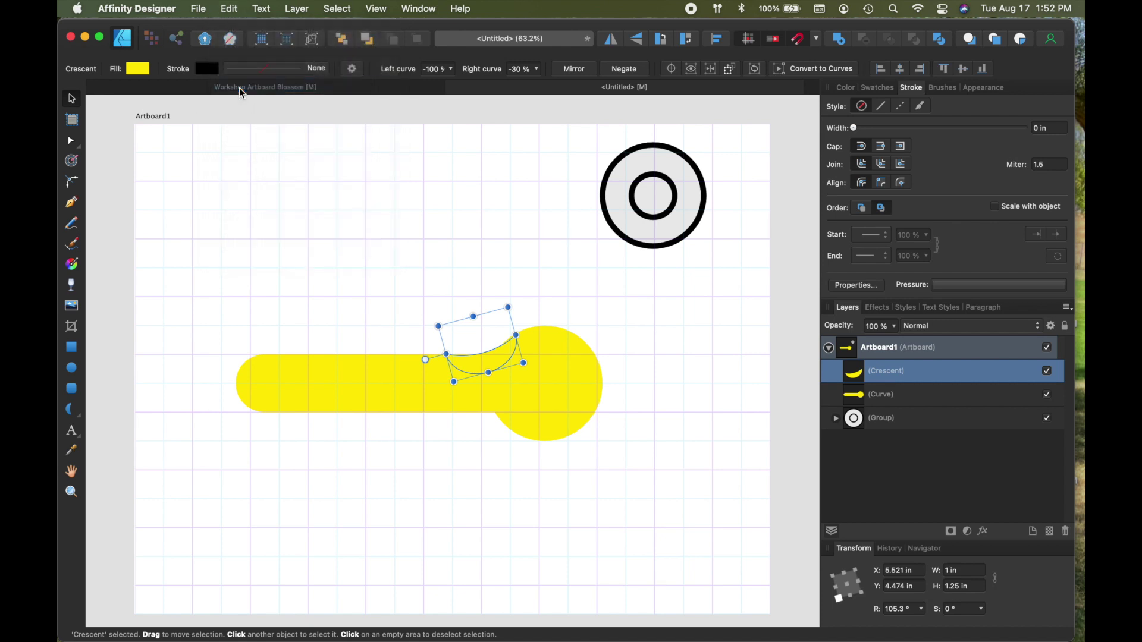
left_click(230, 8)
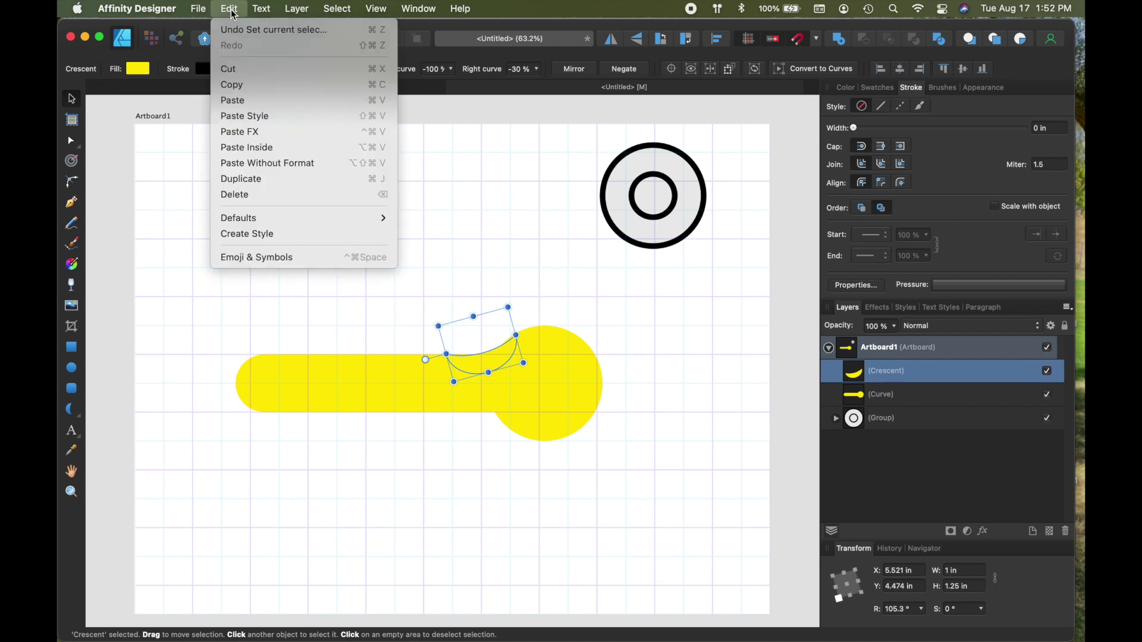
left_click(236, 102)
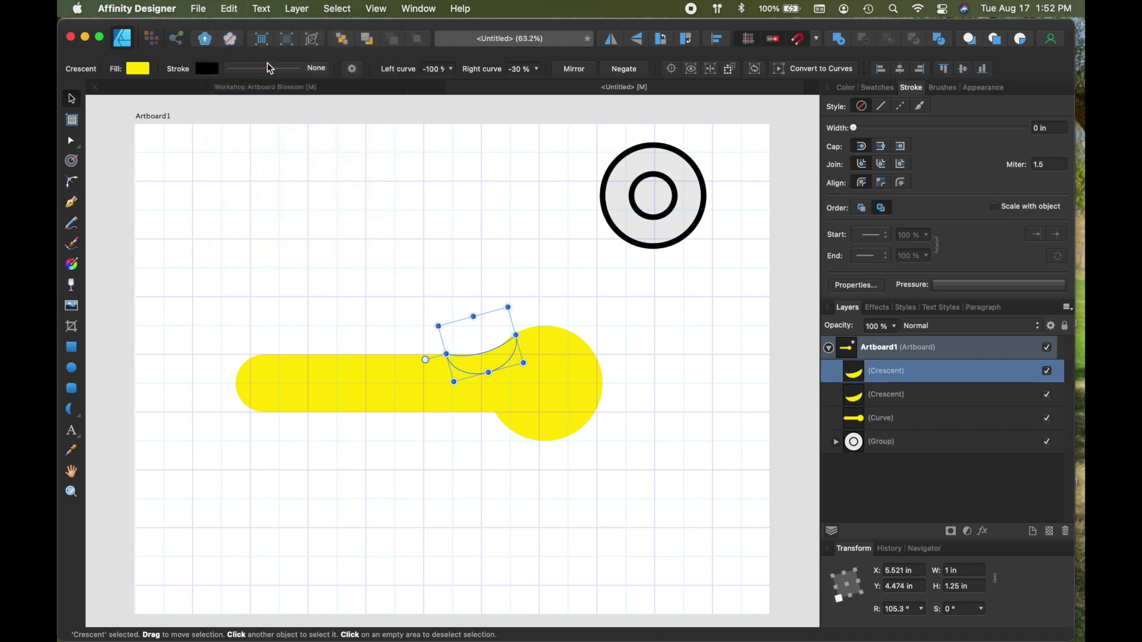
left_click(230, 9)
left_click(230, 8)
left_click_drag(491, 362, 497, 493)
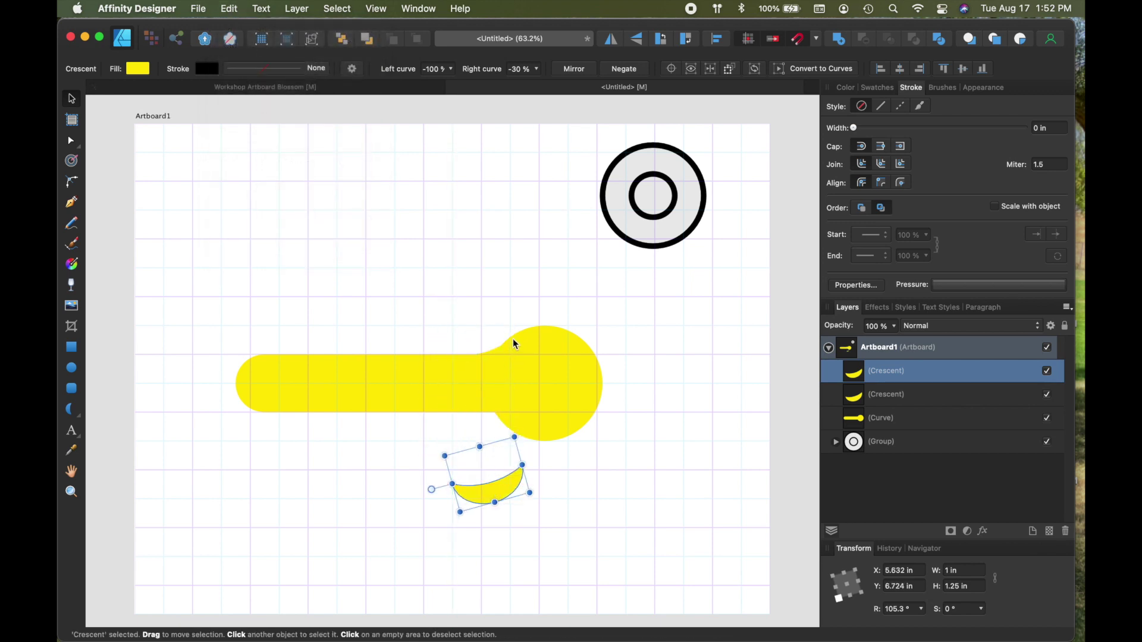
Flip the copy vertically to 74.7° and place it on the handle's lower neck.
left_click(491, 468)
left_click(497, 491)
left_click(638, 40)
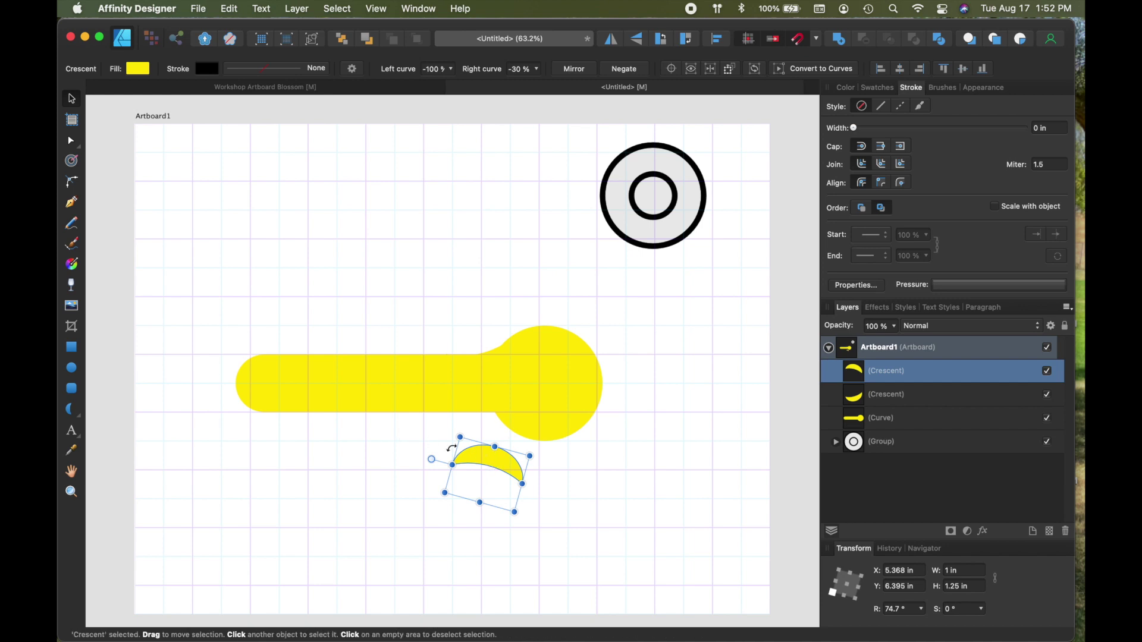
left_click_drag(480, 455, 473, 405)
left_click(462, 295)
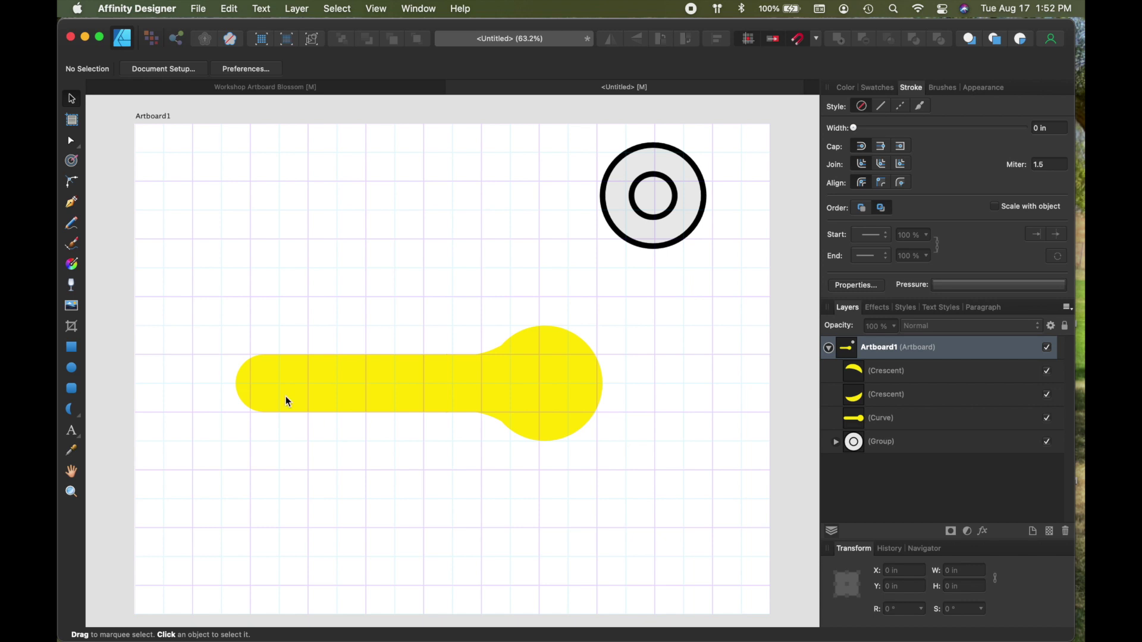
Subtract both crescents from the yellow handle curve.
left_click_drag(217, 301, 665, 482)
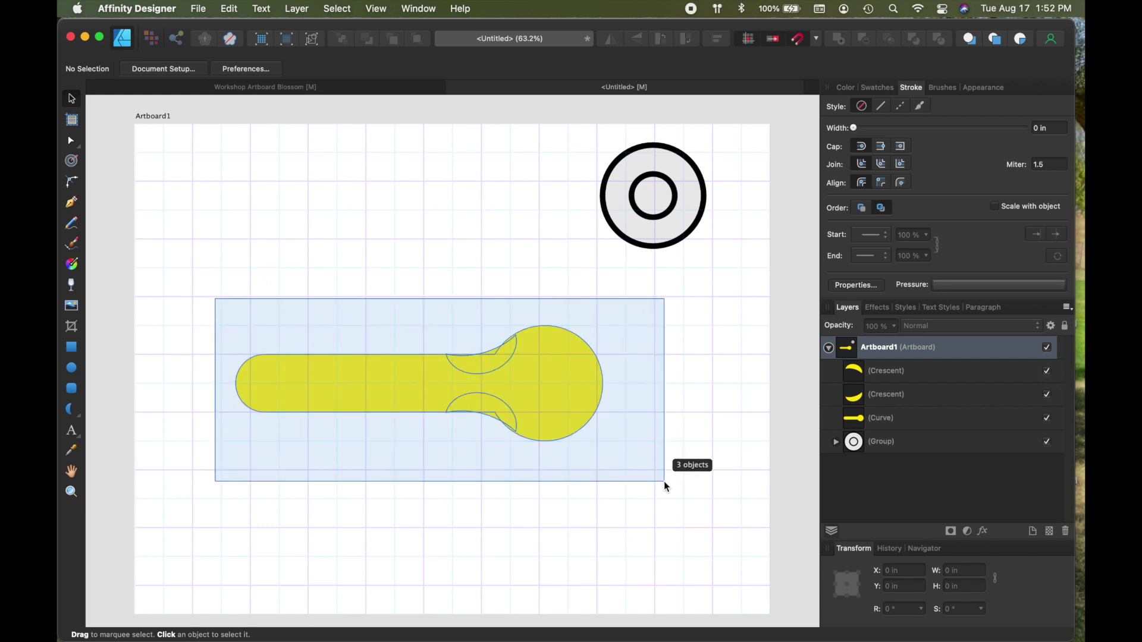
left_click_drag(664, 480, 663, 480)
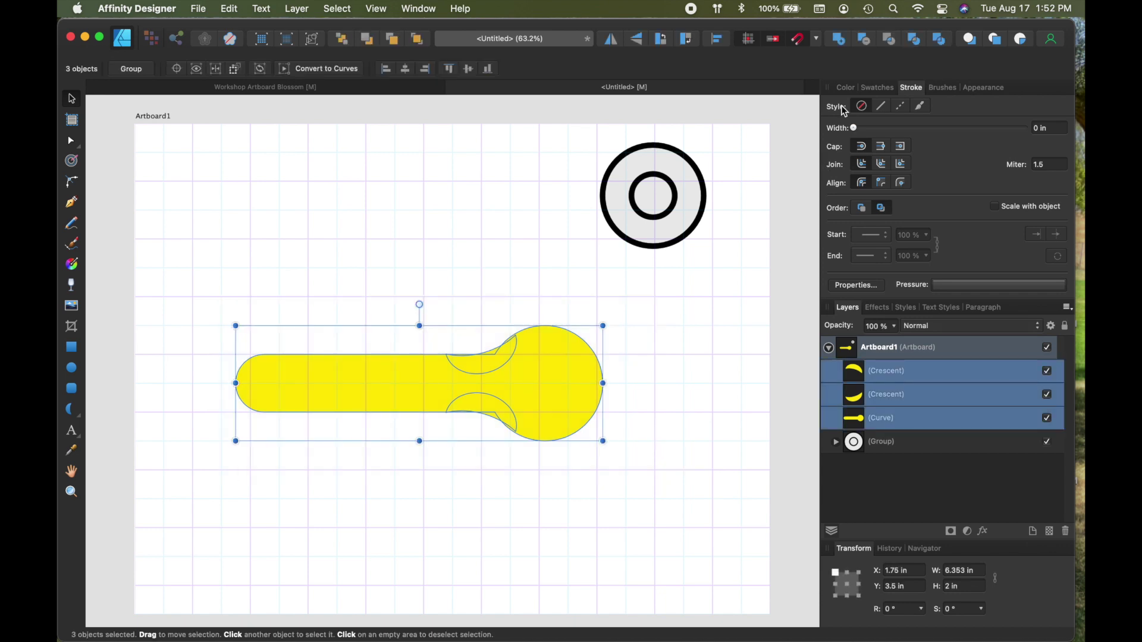
left_click(839, 39)
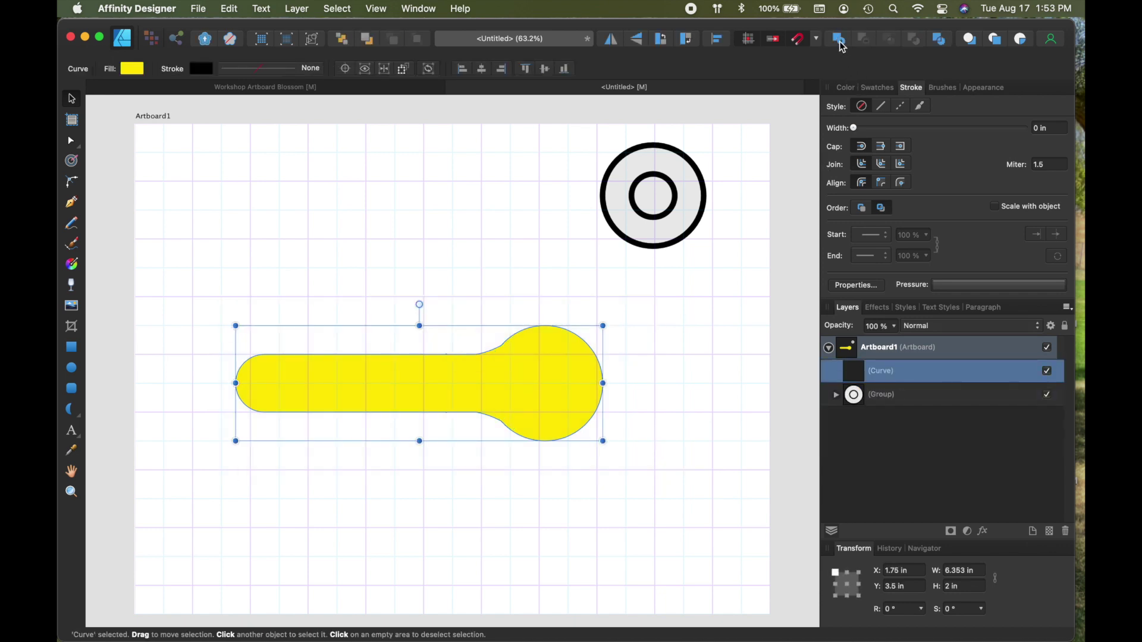
Move the black-ringed grey blade circle onto the handle's round end, one layer in front.
left_click(688, 196)
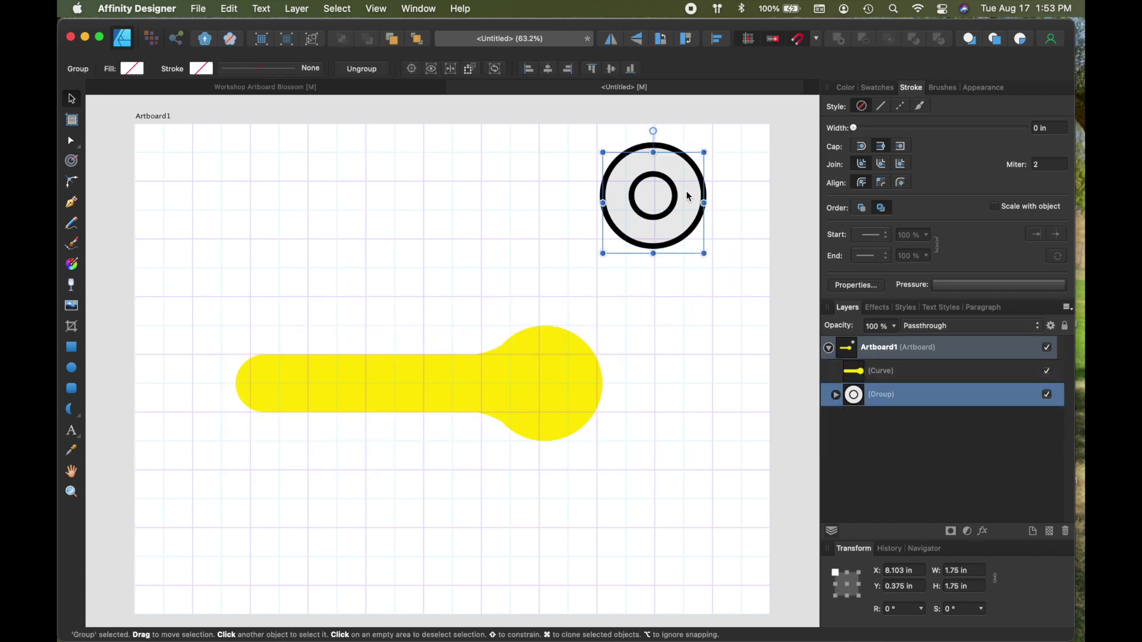
left_click_drag(688, 196, 582, 381)
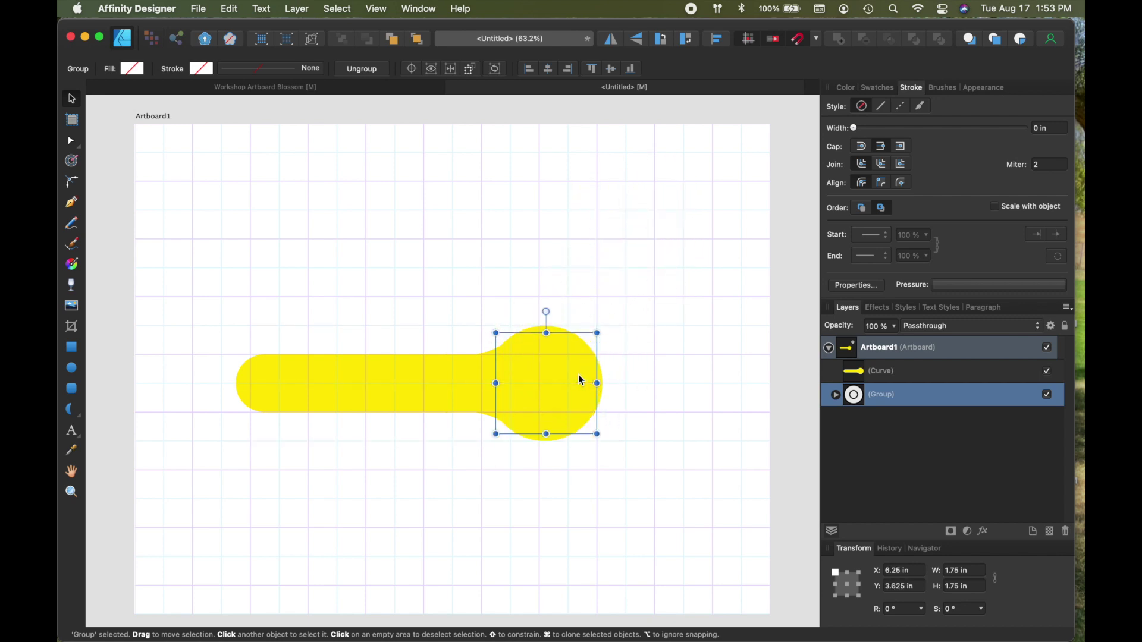
left_click(395, 41)
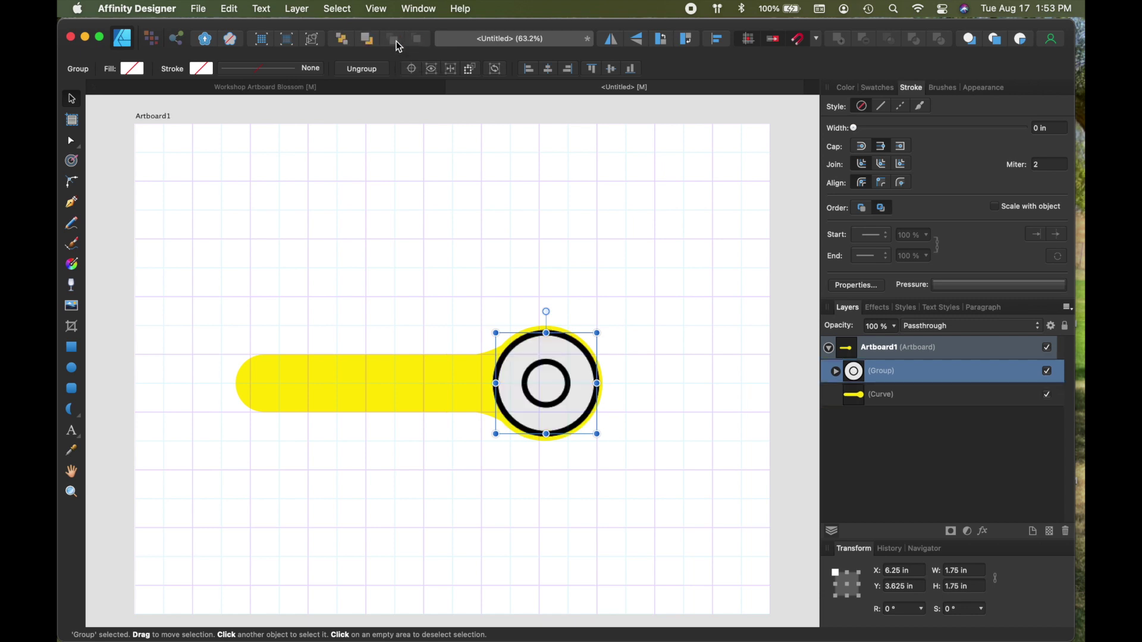
left_click(658, 192)
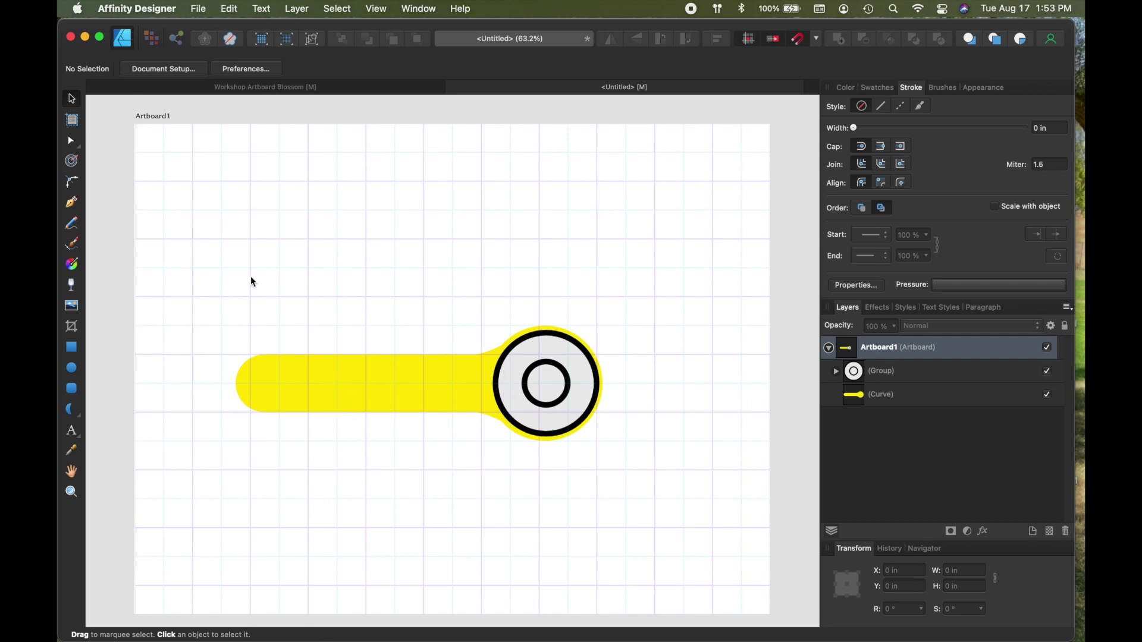
Draw a rectangle above the handle and fill it black.
left_click(72, 348)
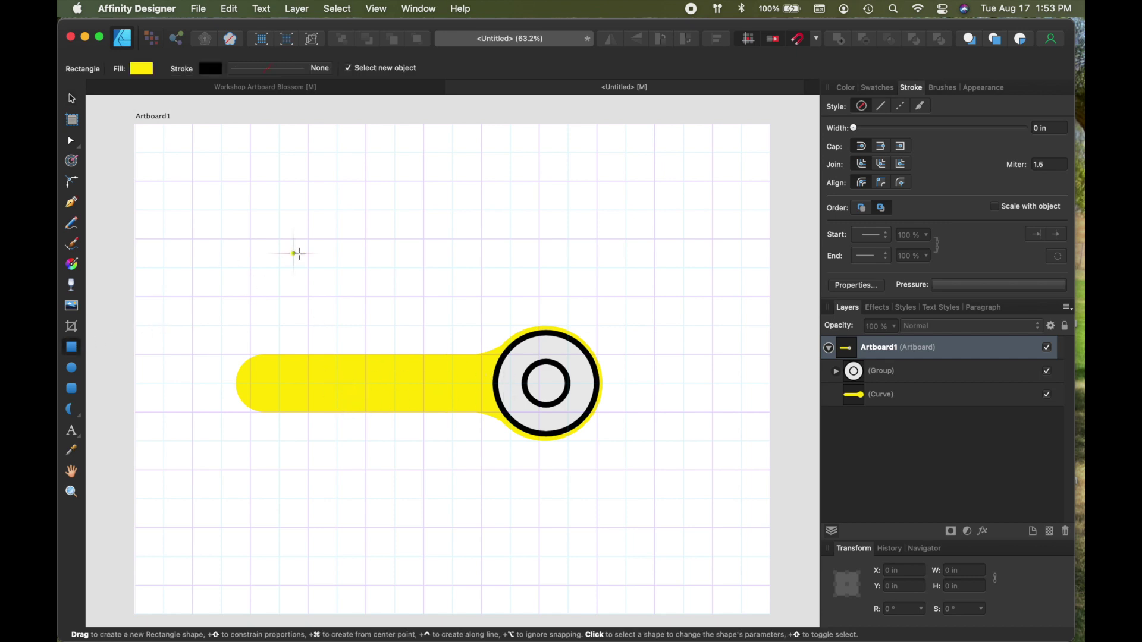
left_click_drag(308, 239, 467, 282)
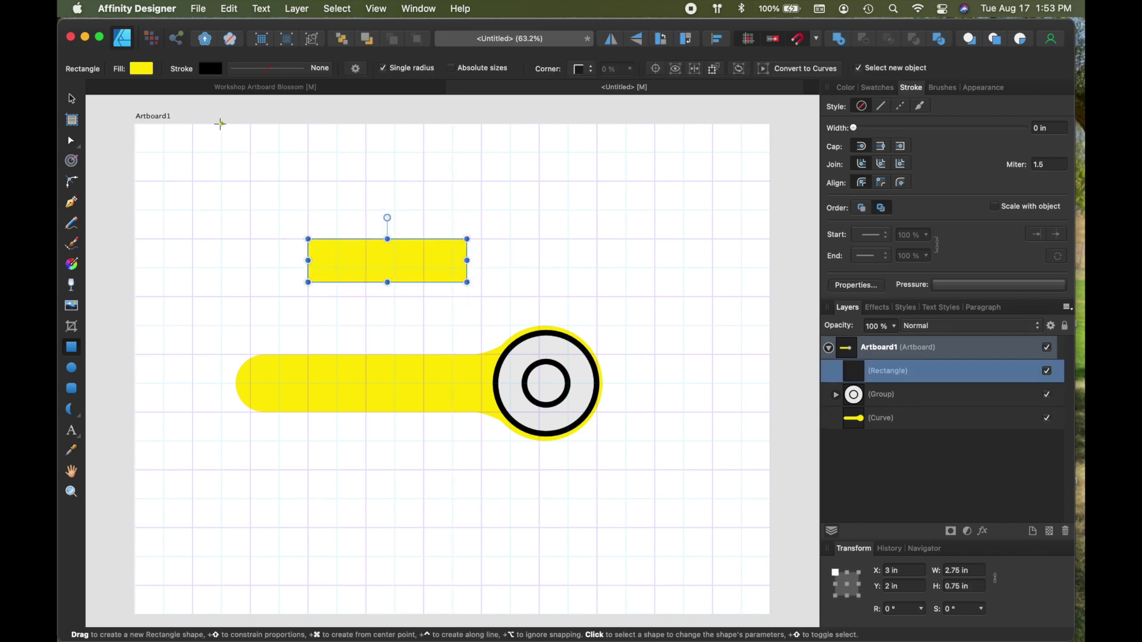
left_click(141, 69)
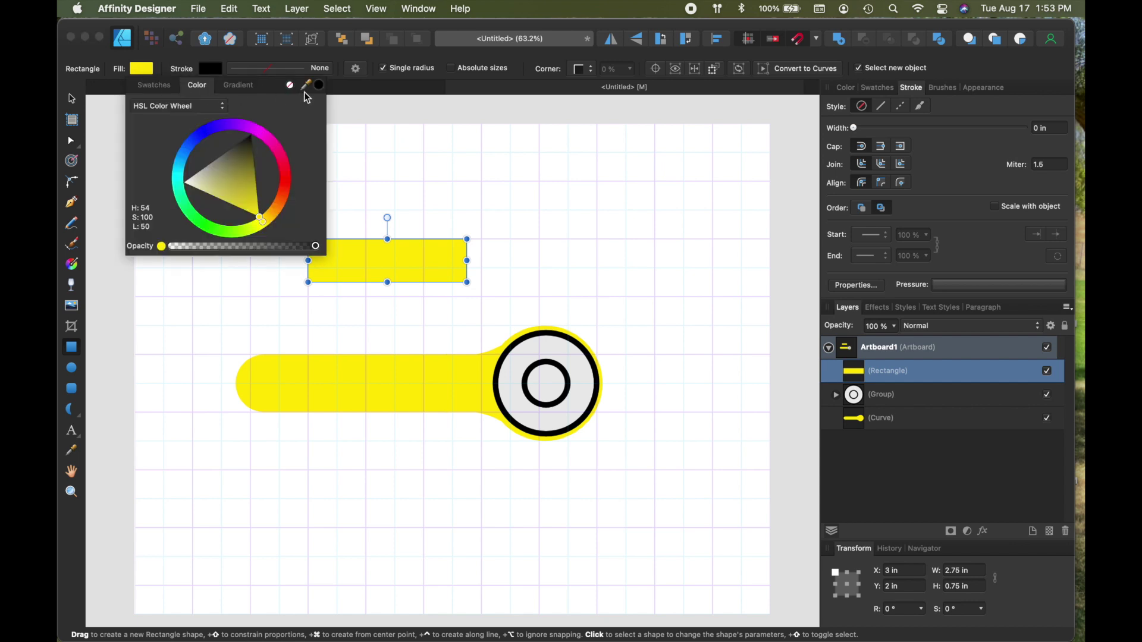
left_click(320, 86)
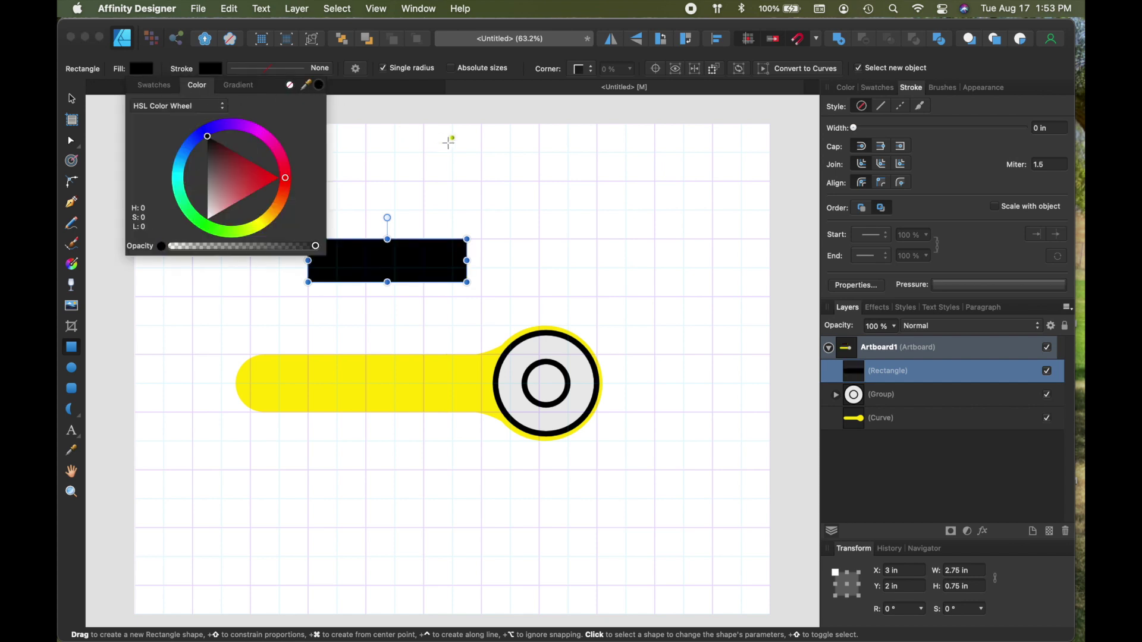
Move the black rectangle onto the handle's centre line, layered in front of the handle.
left_click(72, 99)
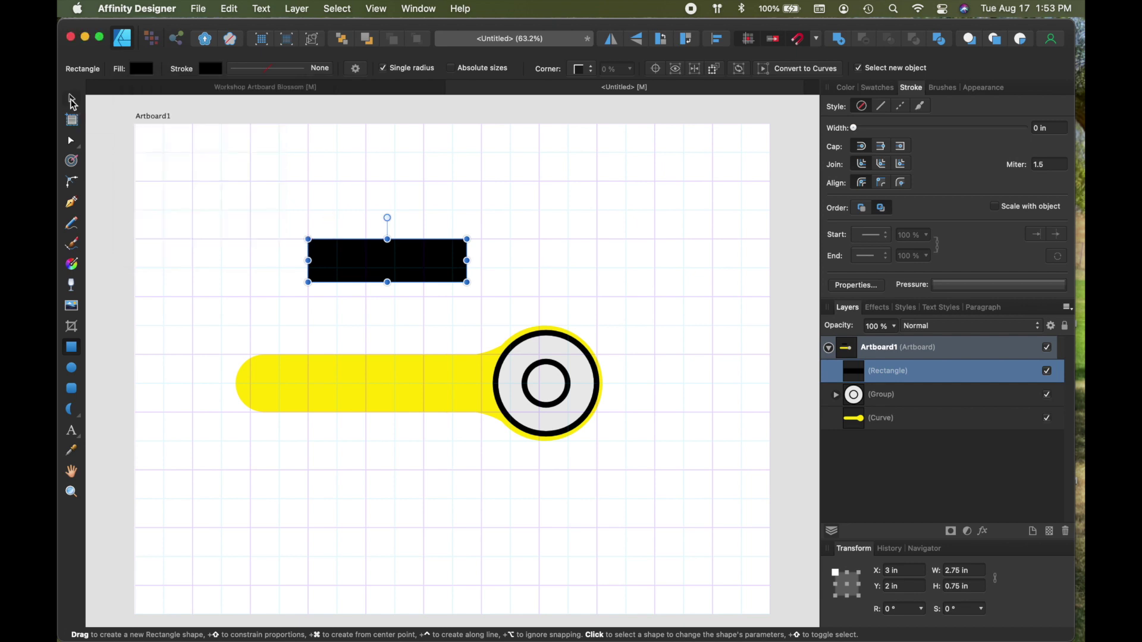
left_click(72, 99)
left_click_drag(384, 262, 427, 383)
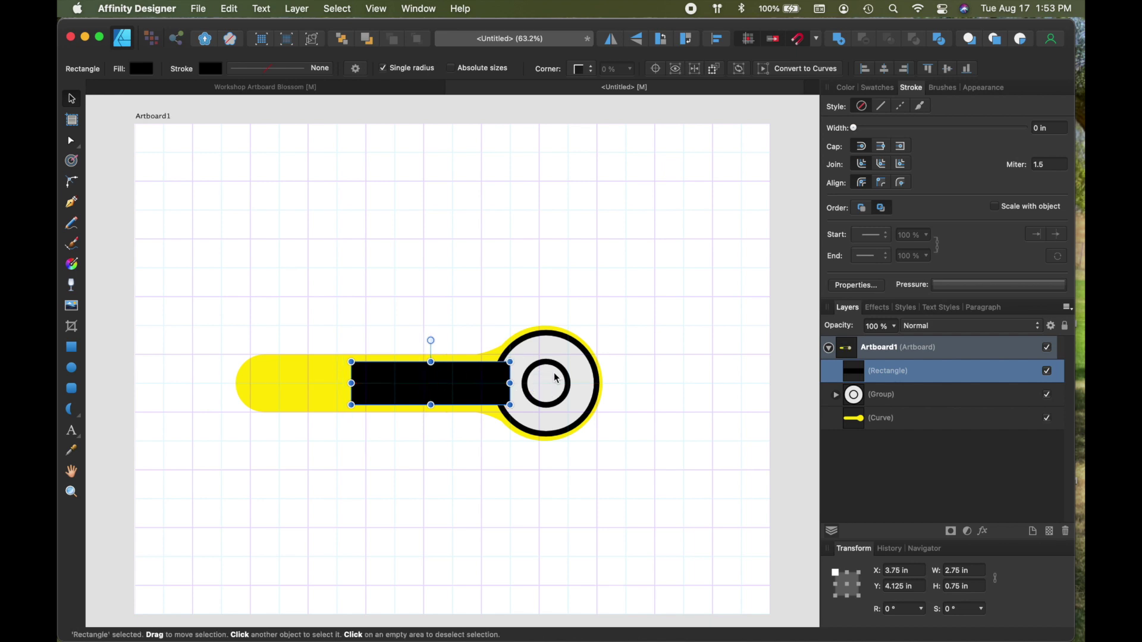
left_click(342, 39)
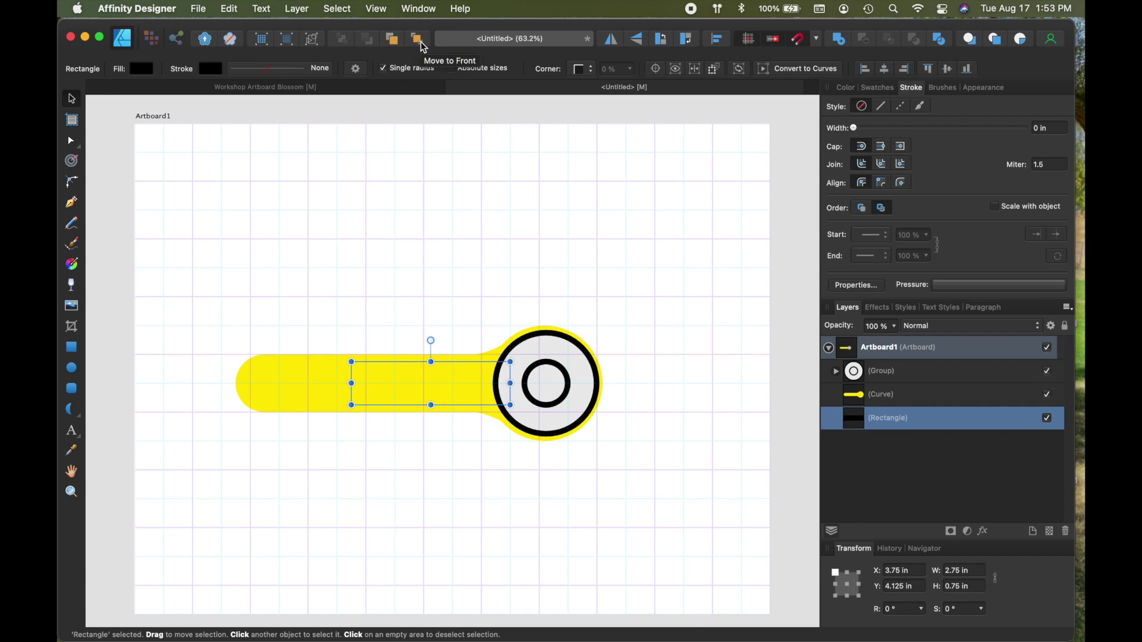
left_click(418, 40)
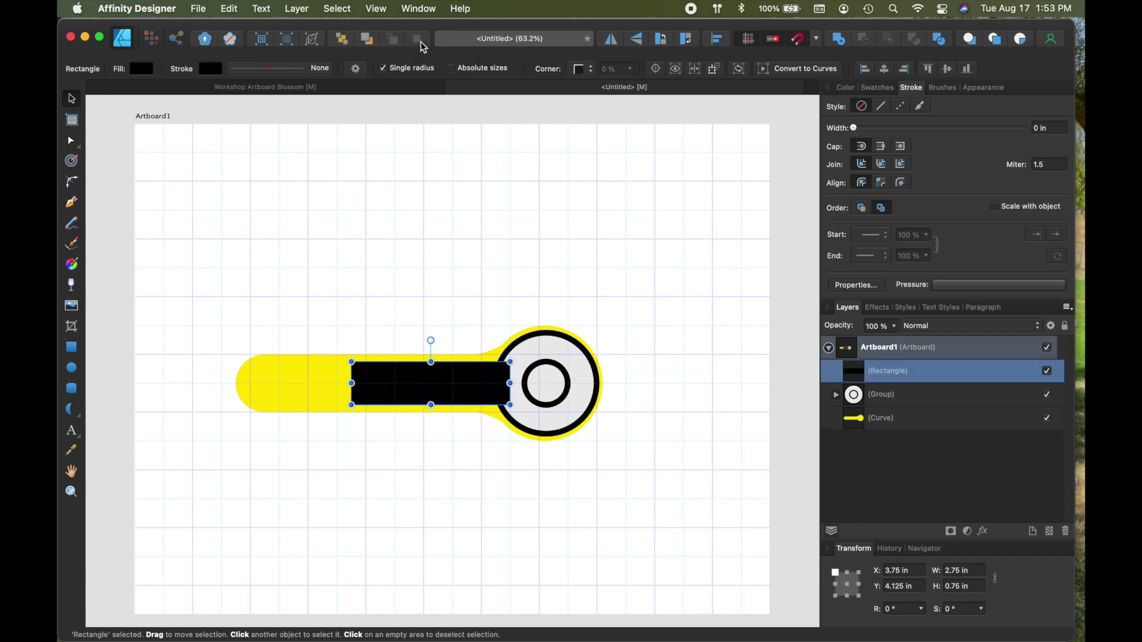
Bring the blade circle to the very front, above the black grip.
left_click(571, 376)
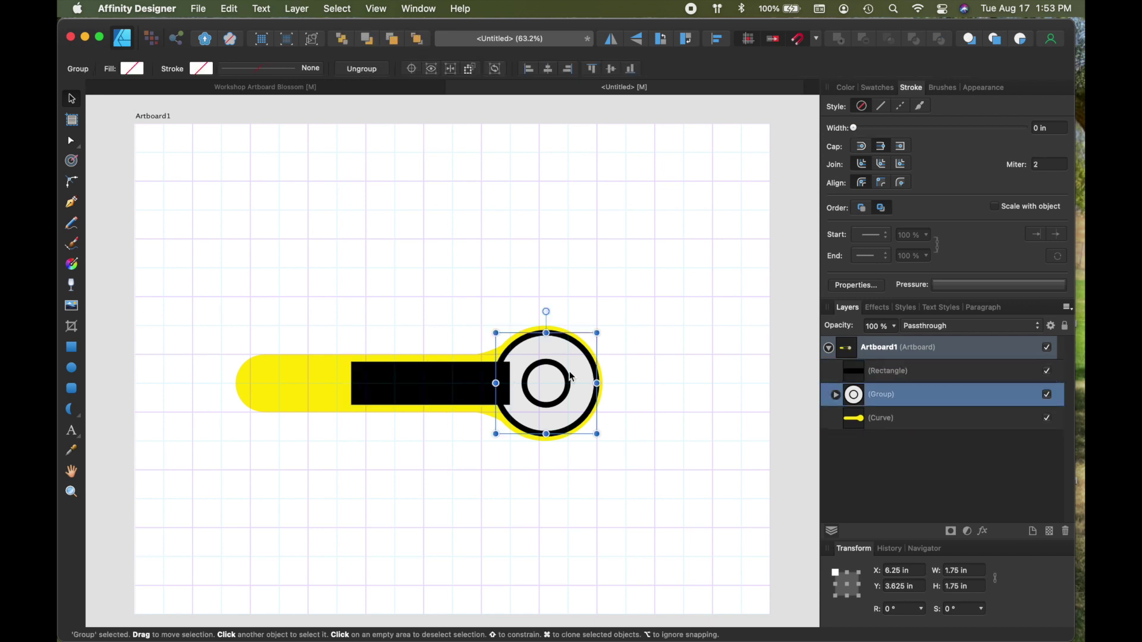
left_click(418, 39)
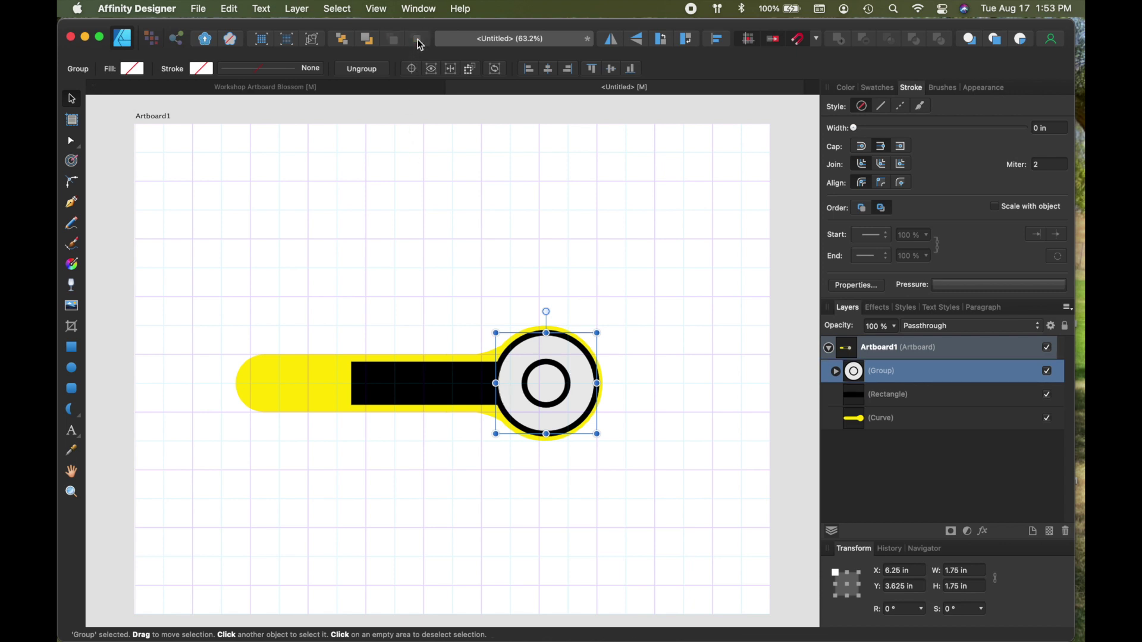
left_click(624, 236)
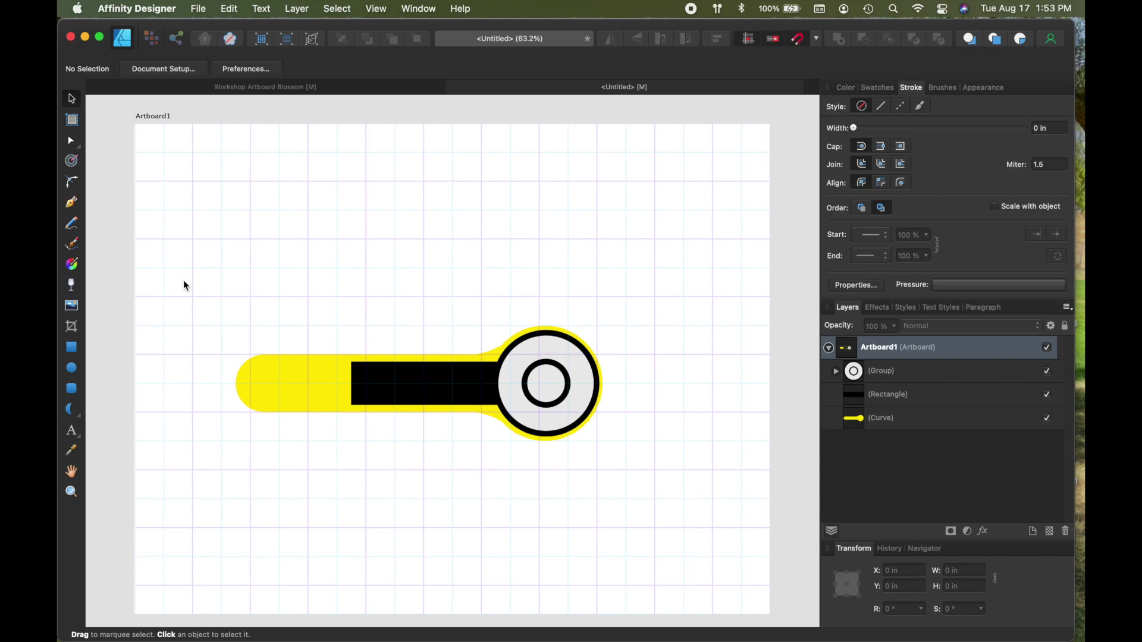